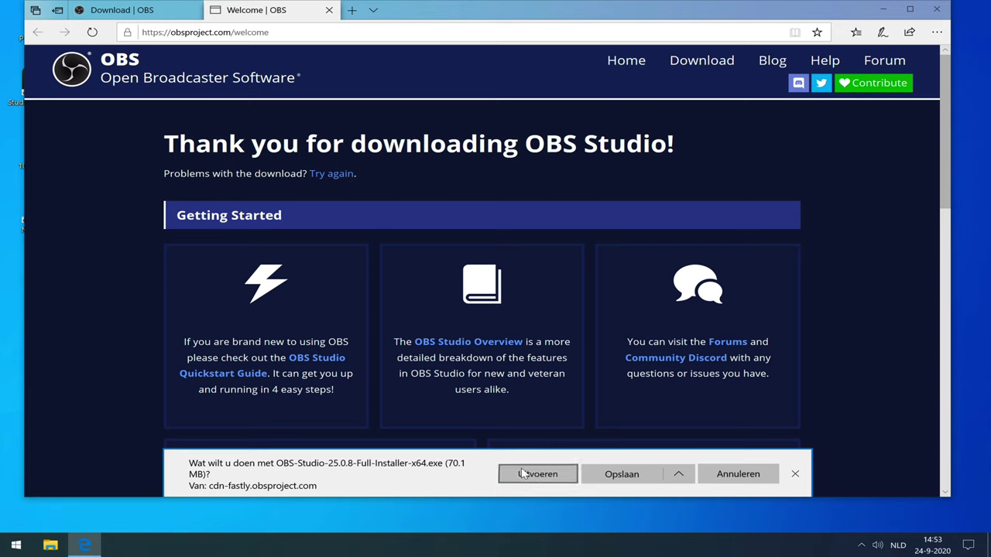
Step: Run the downloaded OBS Studio 25.0.8 installer, allow it to make changes, and complete setup with OBS Studio launching at the end
left_click(537, 474)
left_click(153, 12)
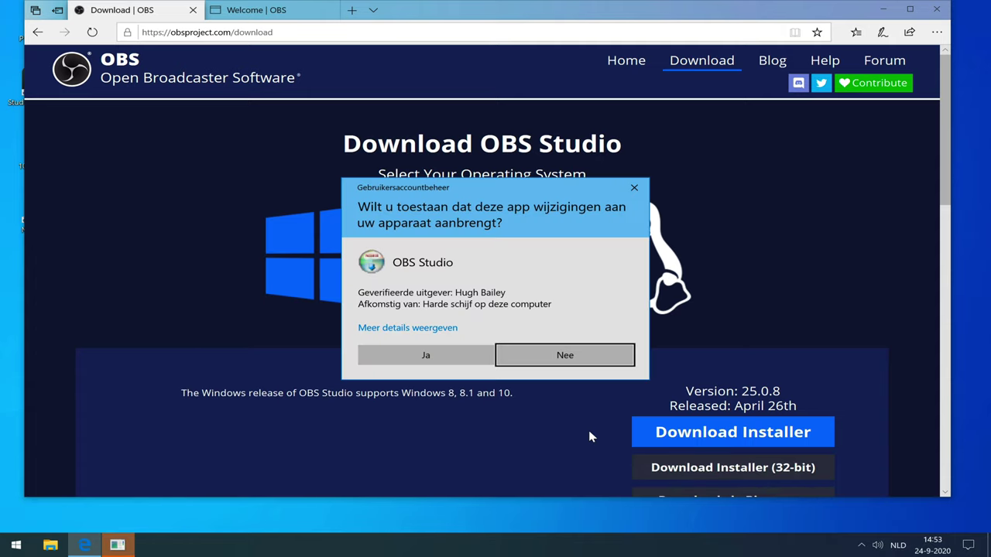
left_click(446, 355)
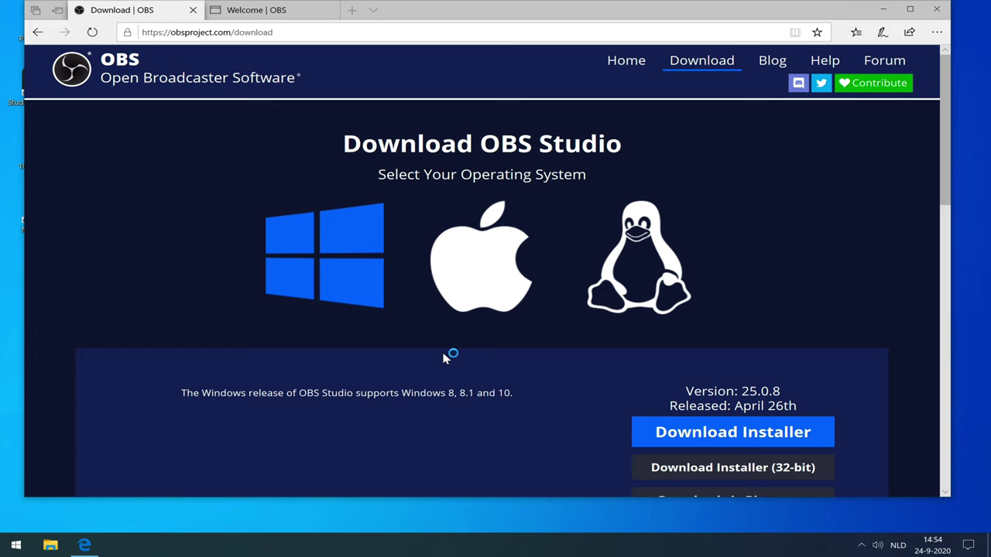
left_click(575, 372)
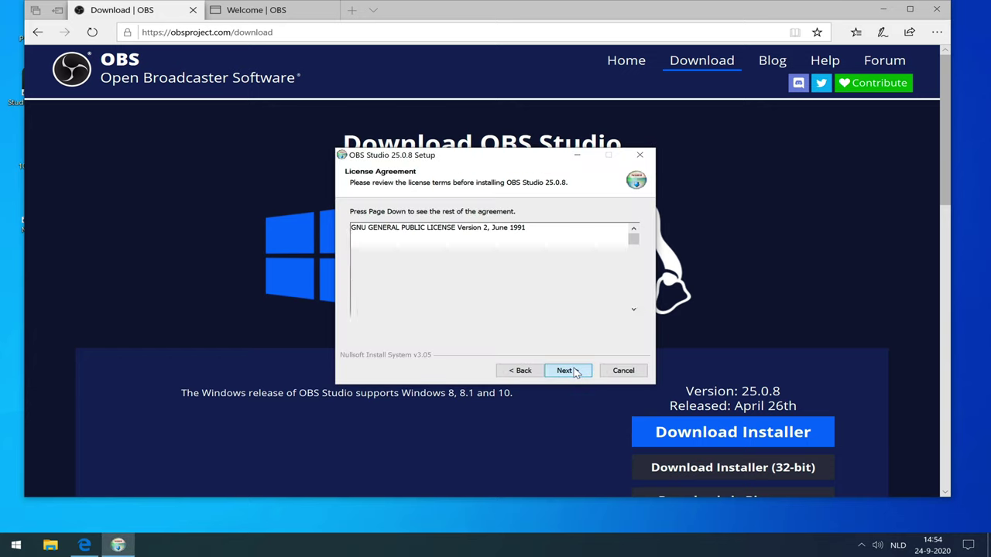
left_click(574, 371)
left_click(574, 372)
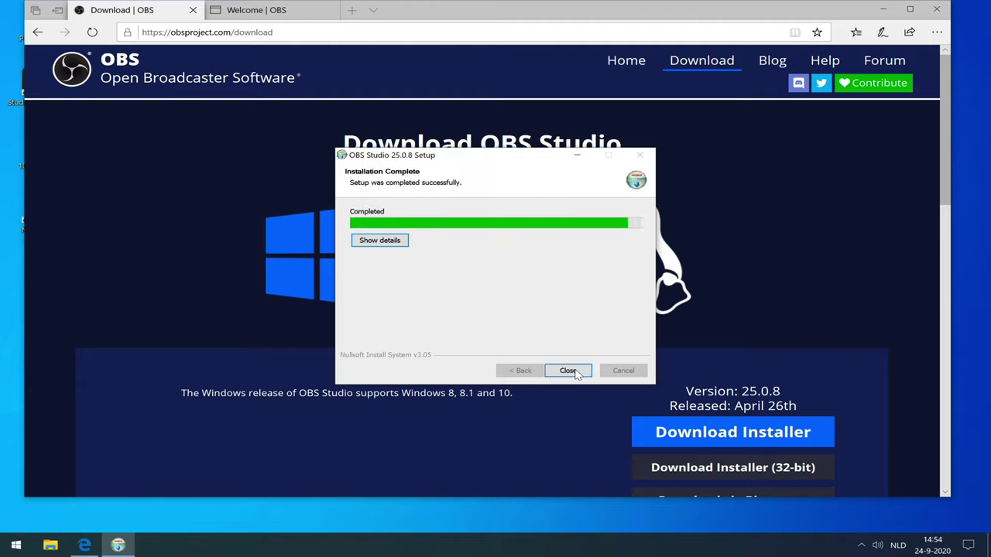
left_click(568, 370)
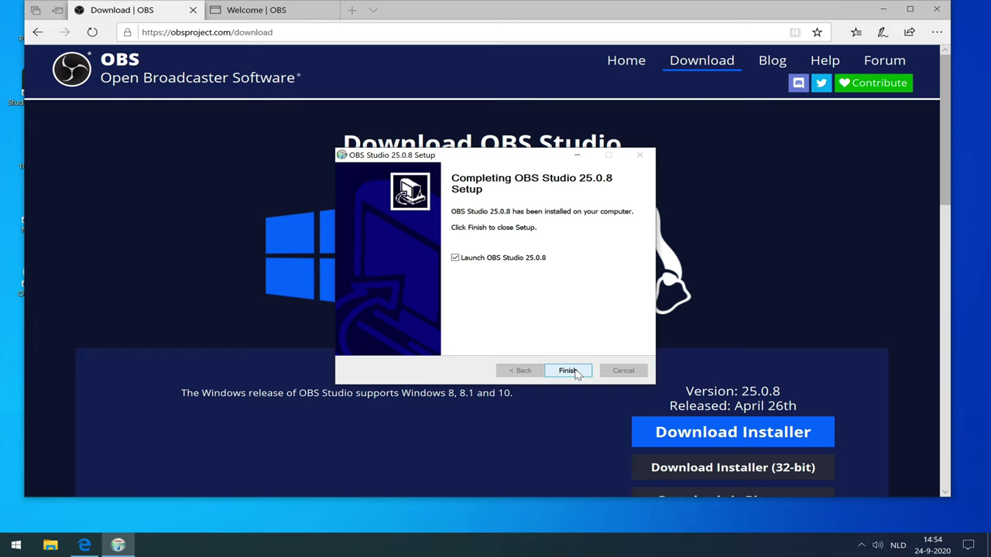
left_click(567, 371)
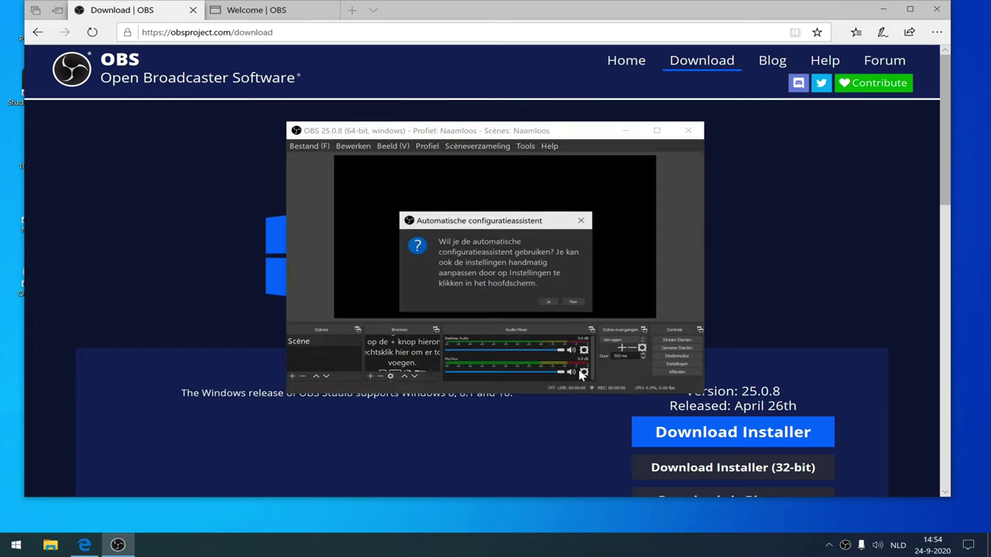
Step: Run the automatic configuration assistant optimised for local recording without streaming, keeping the suggested video settings, and apply its result
left_click(549, 302)
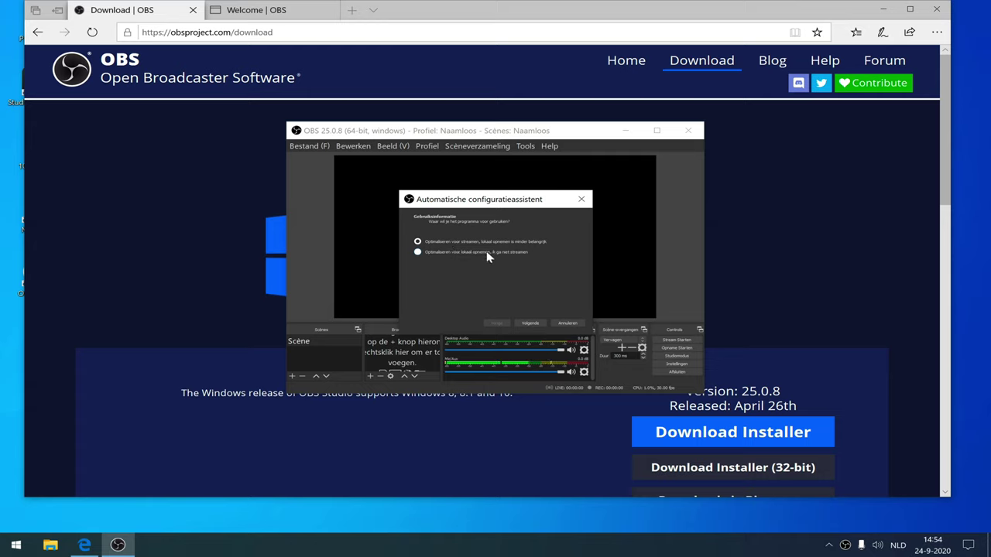
left_click(486, 251)
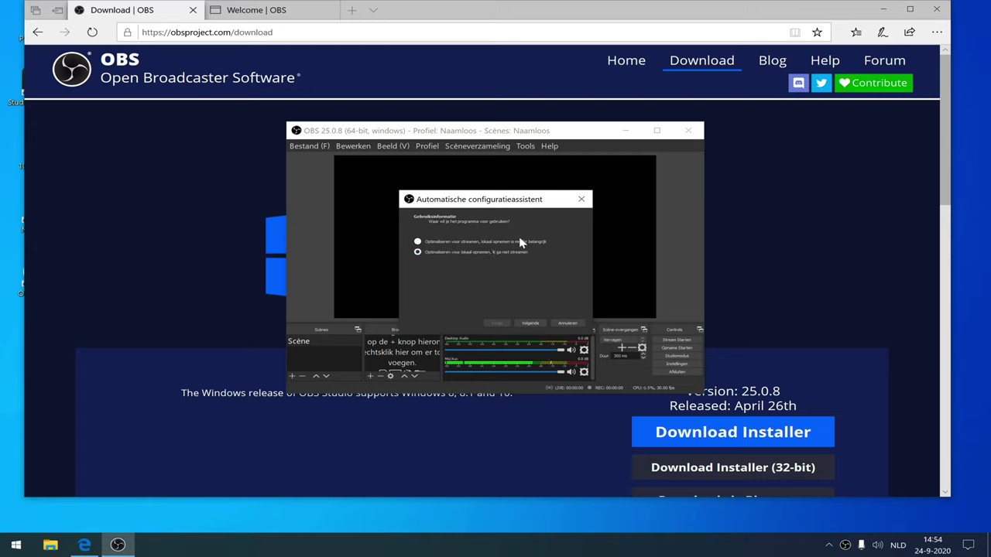
left_click(531, 324)
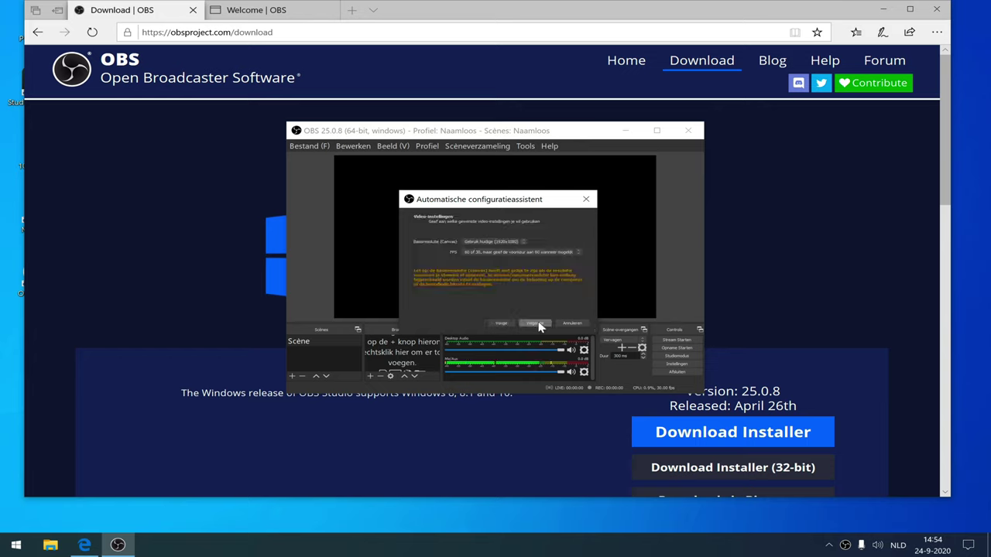
left_click(539, 325)
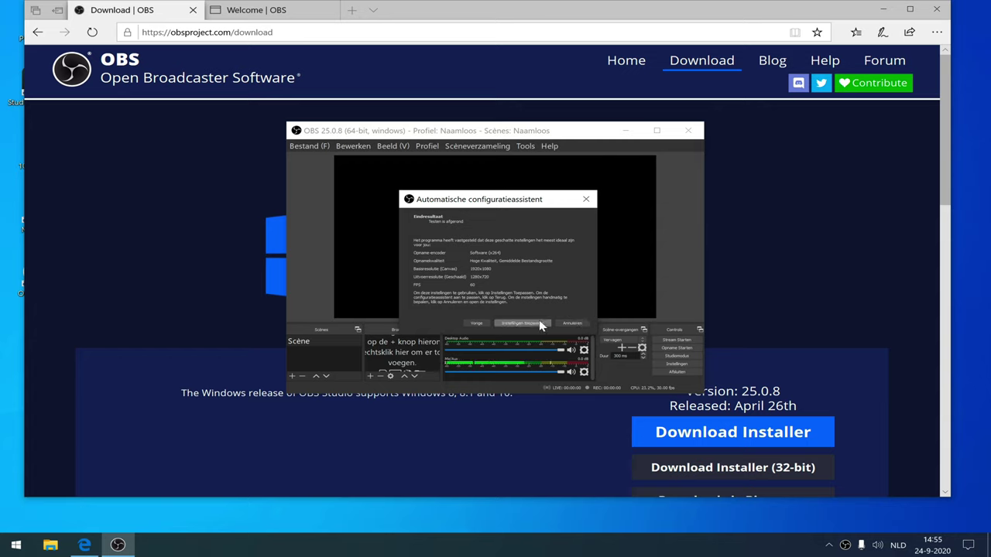
left_click(538, 325)
left_click(534, 324)
Step: Maximize the OBS window and enlarge the scenes, sources and audio mixer area beneath the preview
left_click(657, 130)
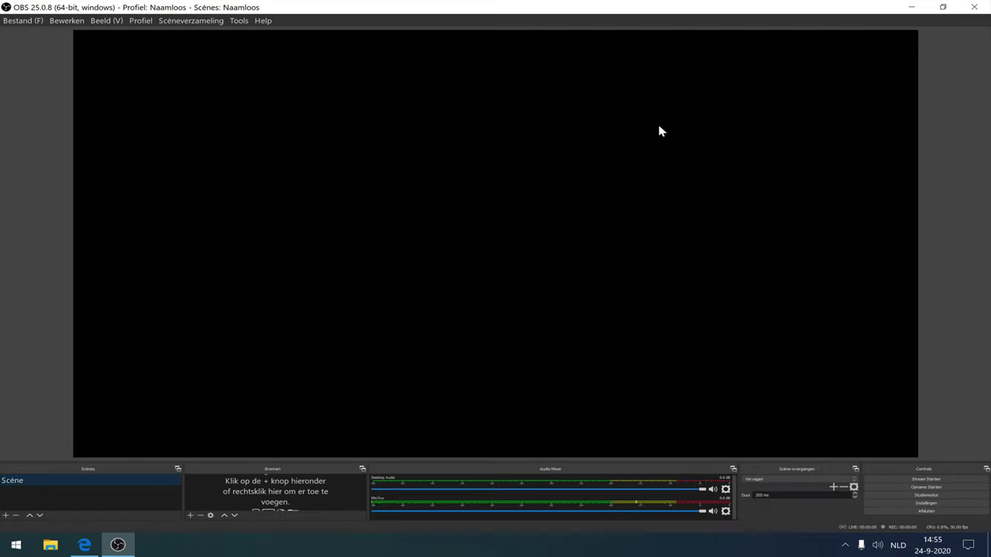
left_click_drag(279, 459, 318, 336)
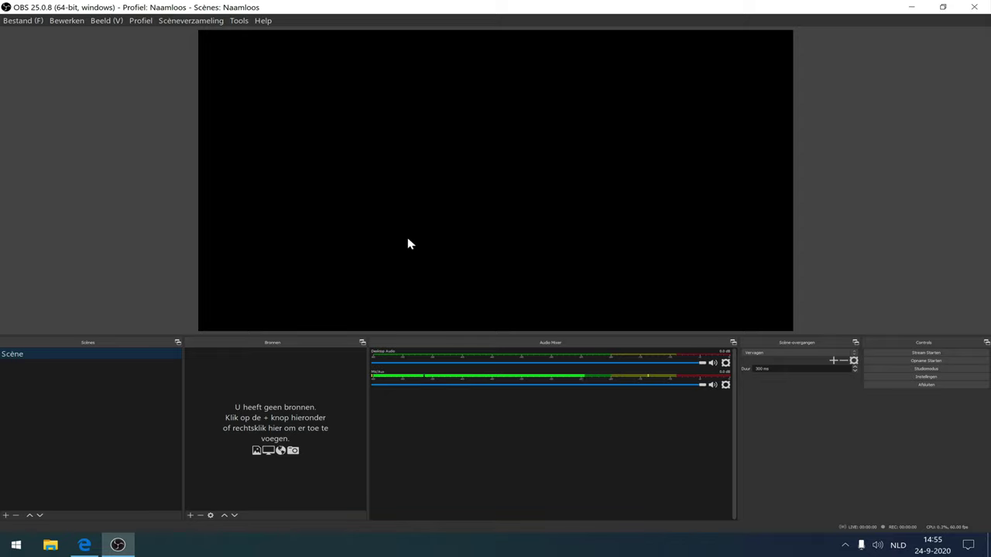
Step: Rename the existing scene as "Compouter en microfon opname"
right_click(18, 356)
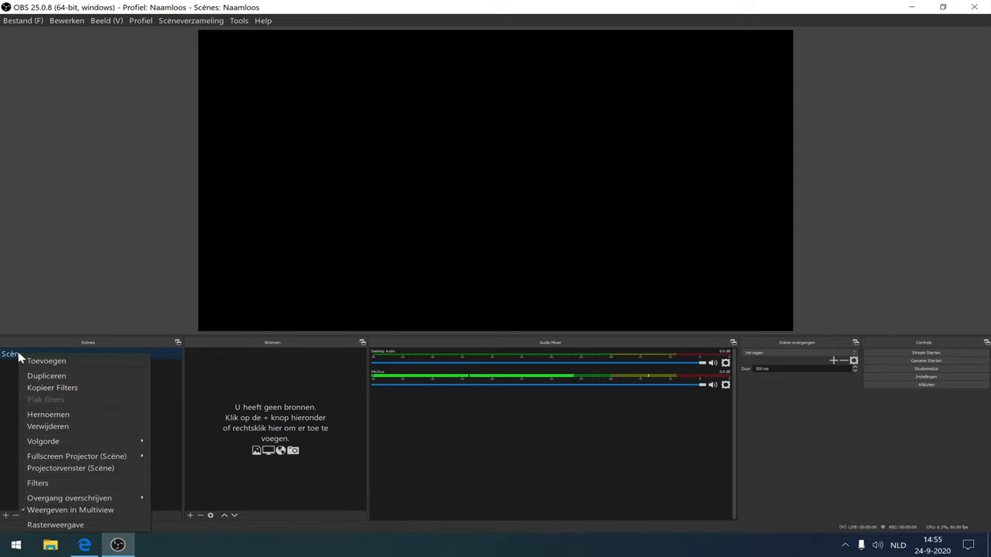
left_click(73, 417)
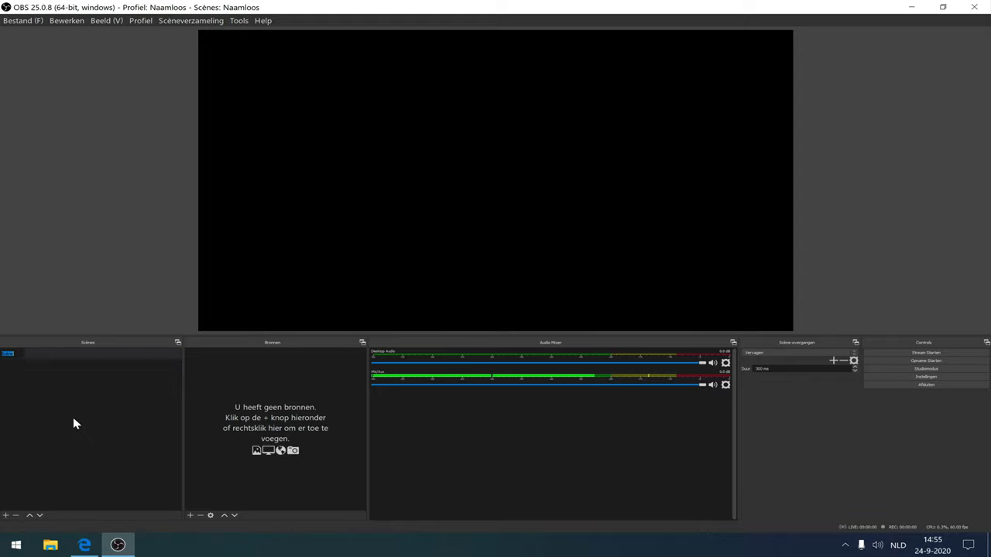
type("Computer en microfoon opname")
key("Return")
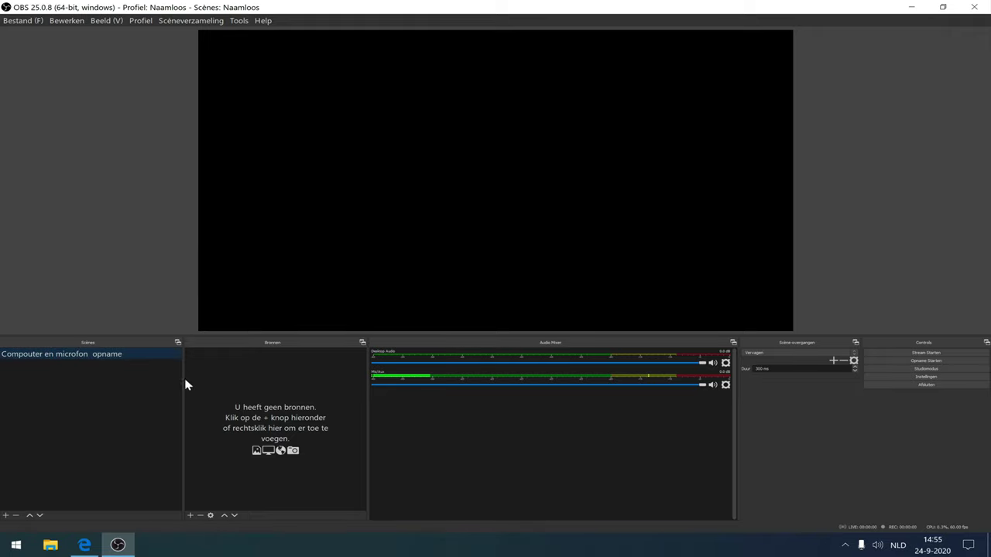
Step: Add a new Beeldschermcapture source with its default name, capturing Beeldscherm 1 including the cursor
left_click(192, 517)
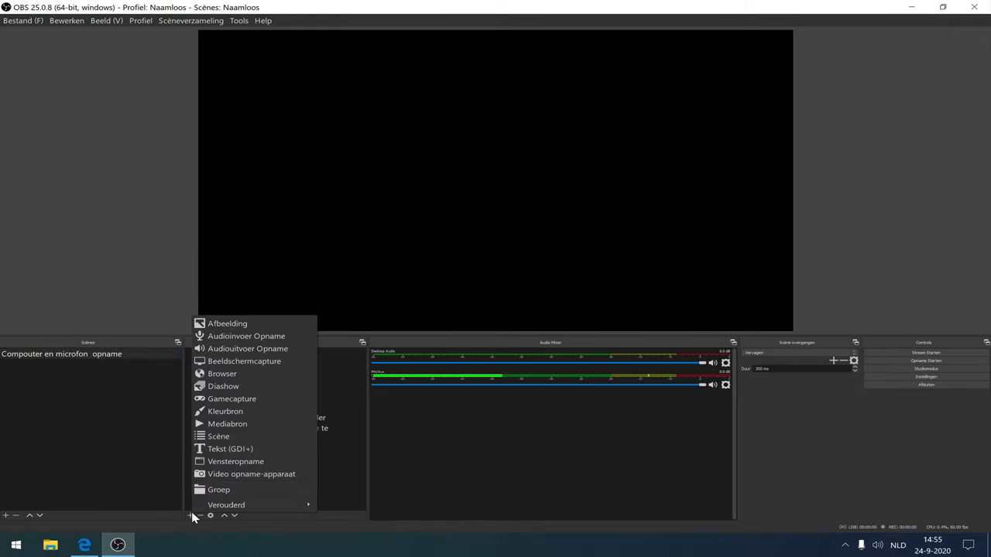
left_click(293, 361)
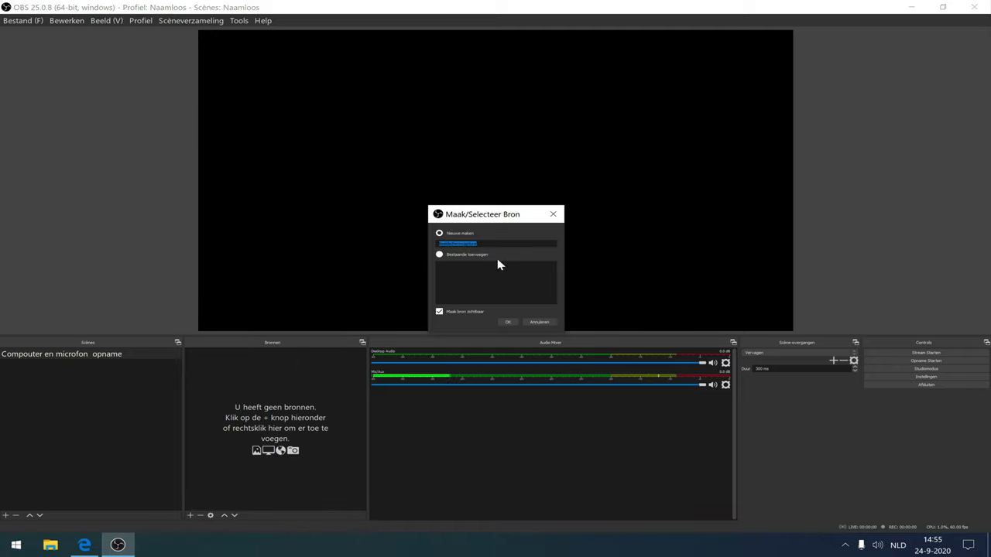
left_click(507, 322)
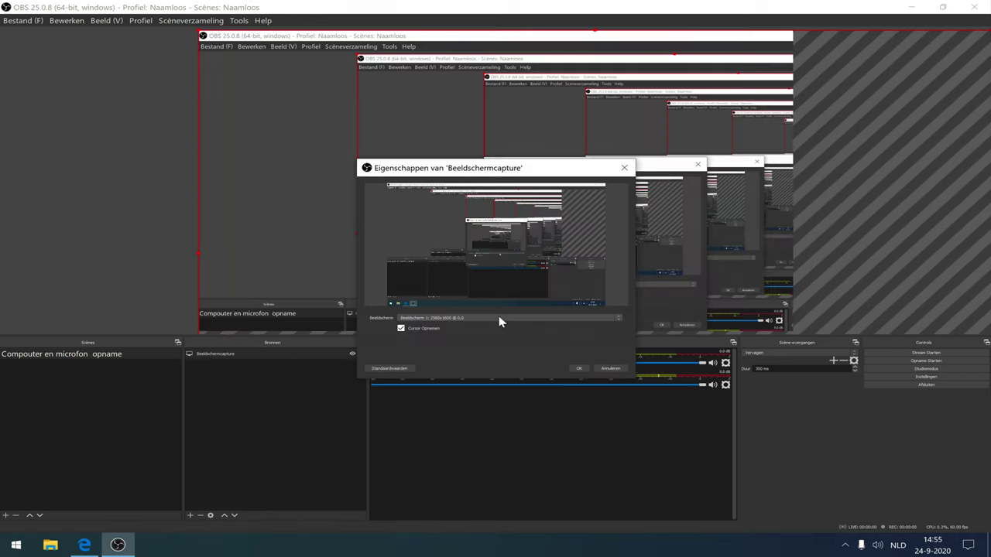
left_click_drag(553, 169, 537, 196)
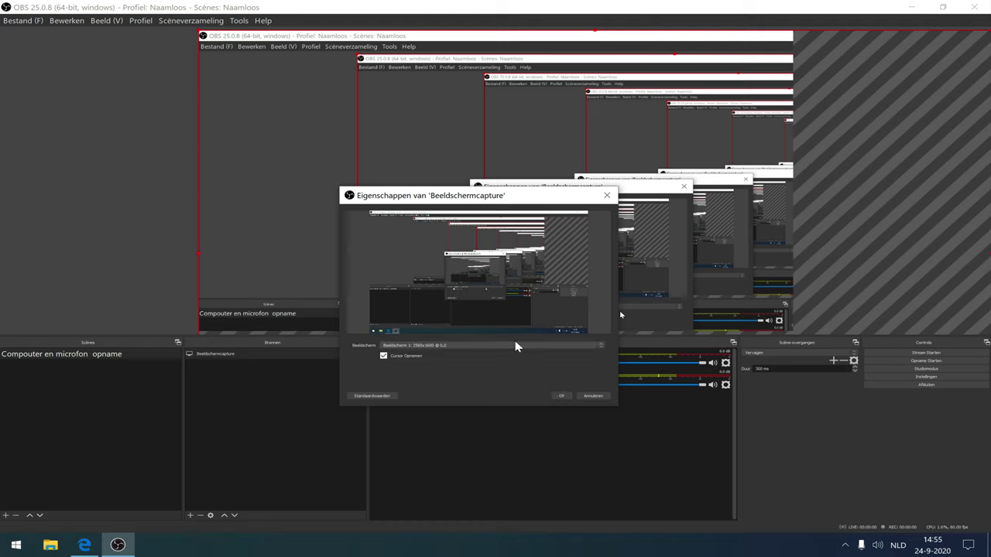
left_click(479, 346)
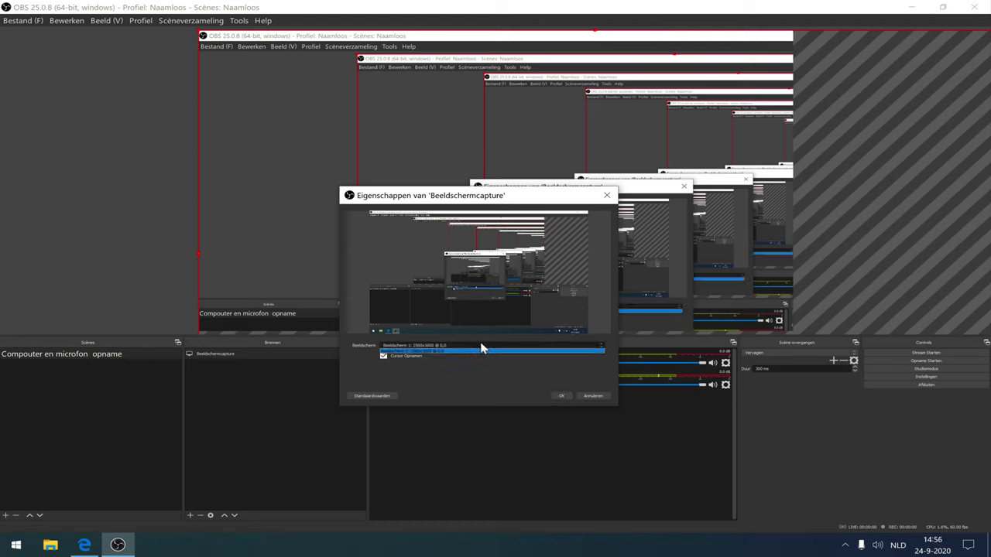
left_click(481, 350)
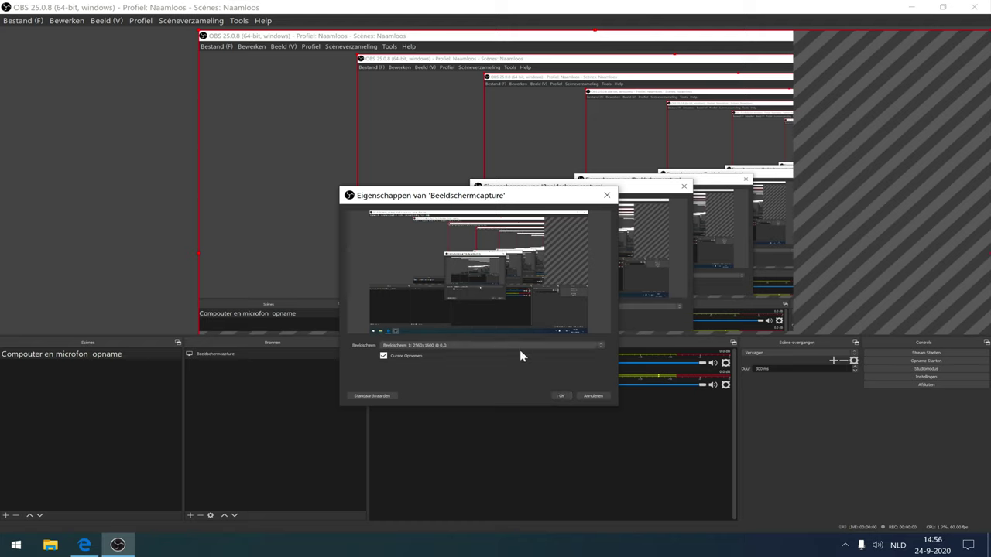
left_click(561, 397)
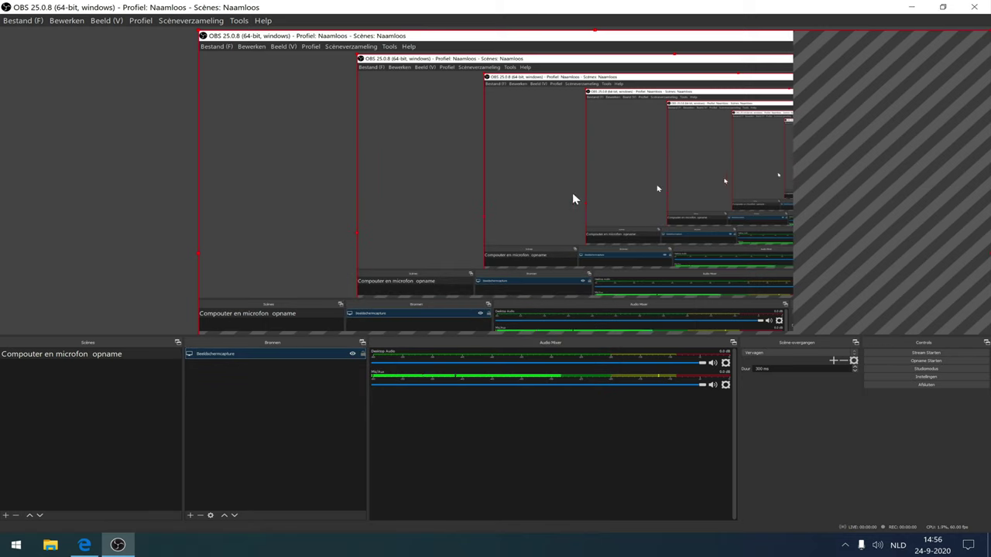
Step: Shrink the OBS window briefly to check the desktop capture in the preview, and maximize it again
double_click(553, 7)
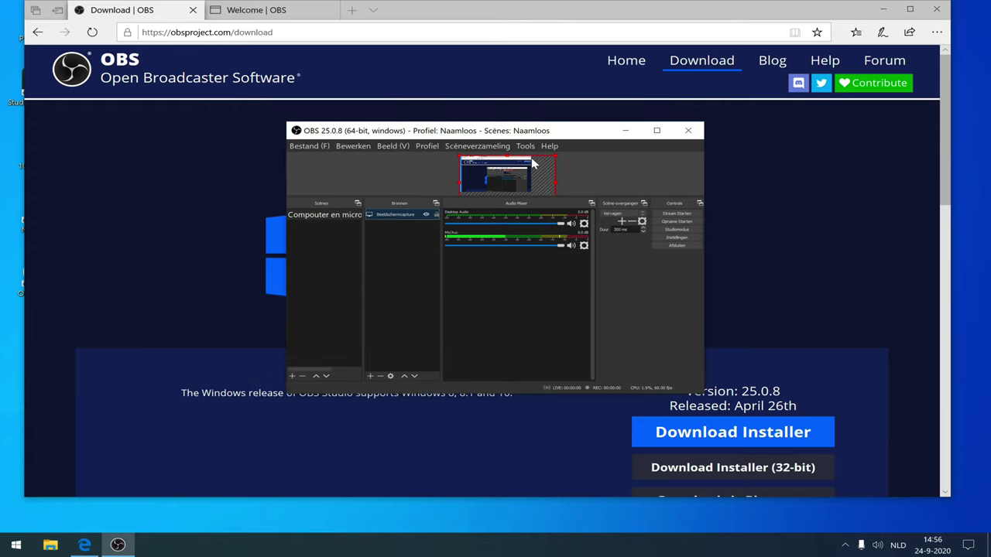
left_click(657, 130)
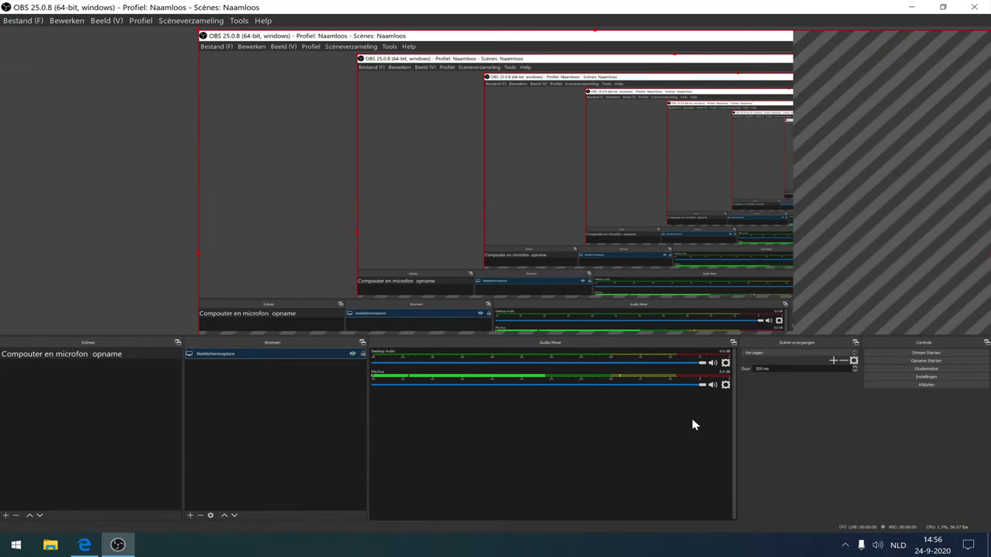
Step: Add a new Audioinvoer Opname source with its default name, using Standaardinstellingen as the microphone device
left_click(190, 515)
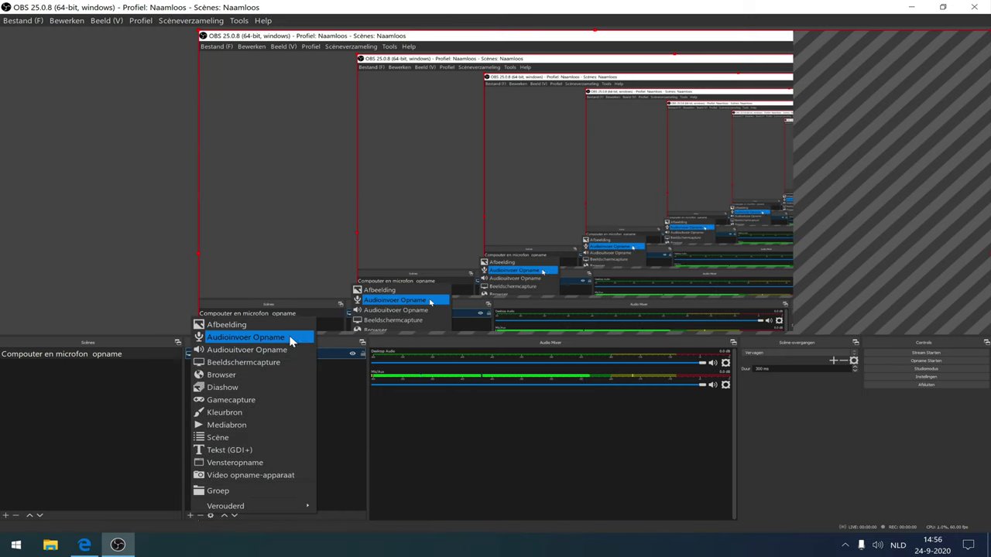
left_click(293, 339)
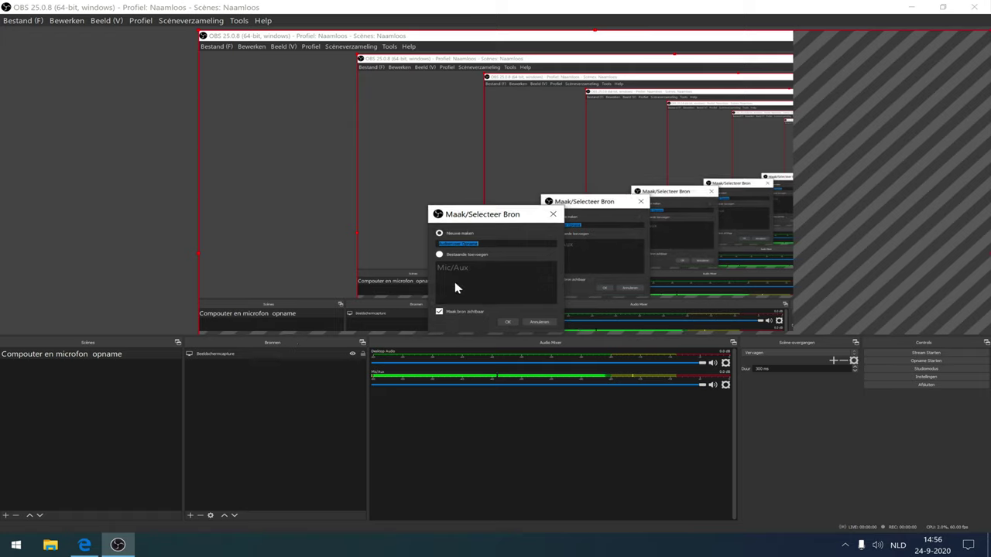
left_click(507, 321)
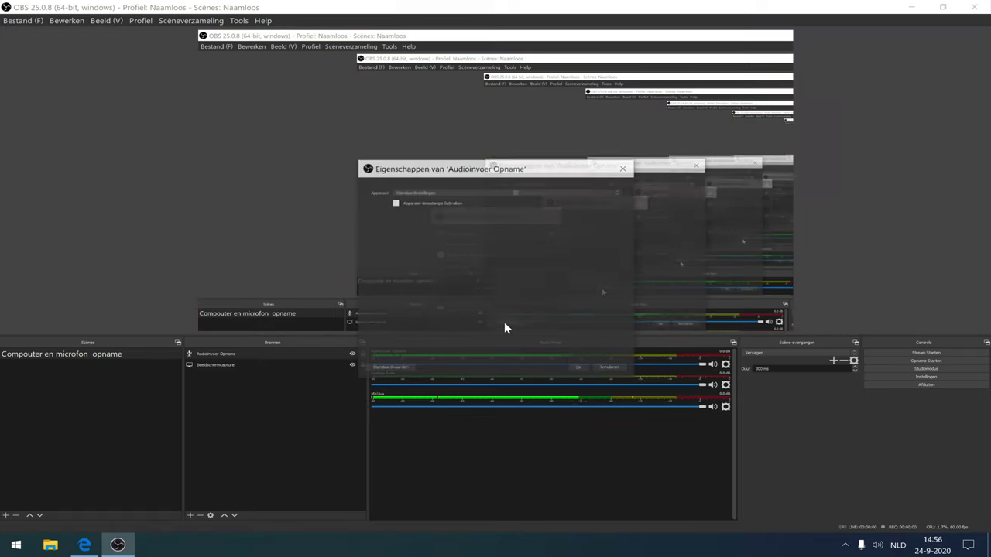
left_click(445, 193)
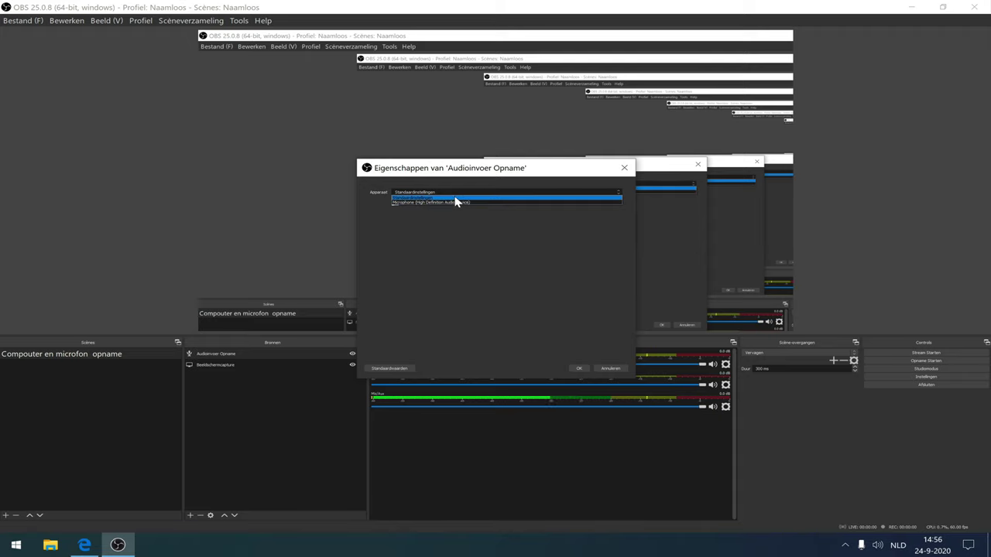
left_click(428, 197)
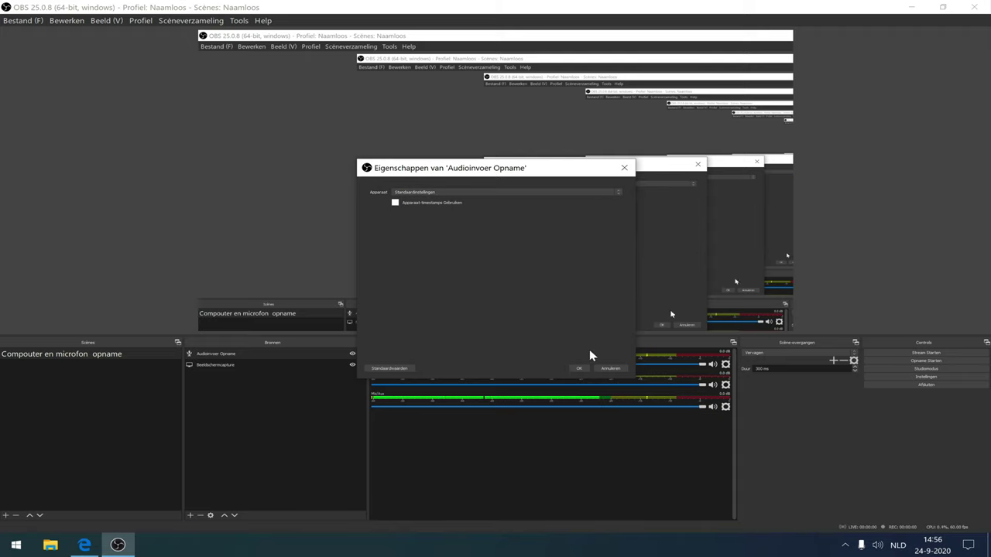
left_click(582, 368)
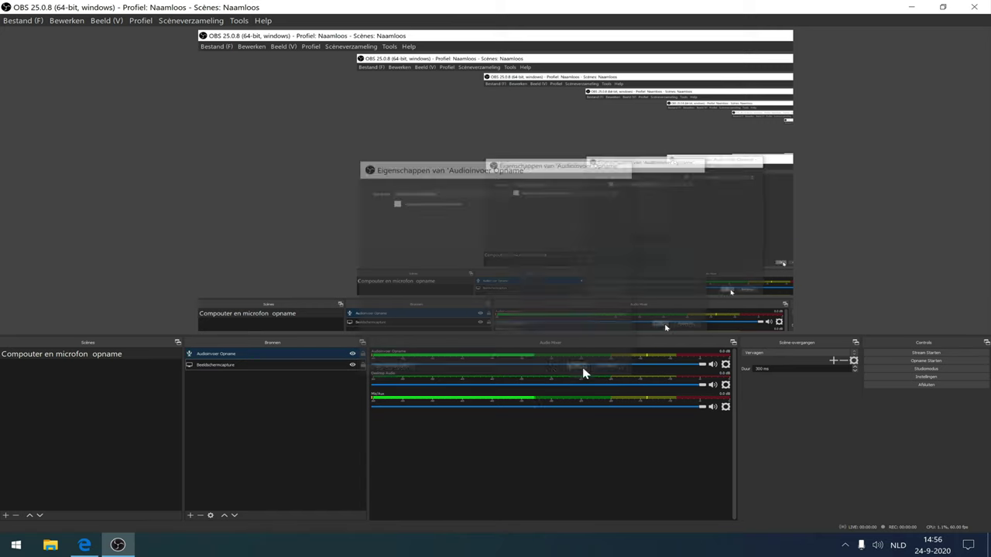
Step: Add a new Audiouitvoer Opname source with its default name, using Standaardinstellingen as the output device
left_click(190, 515)
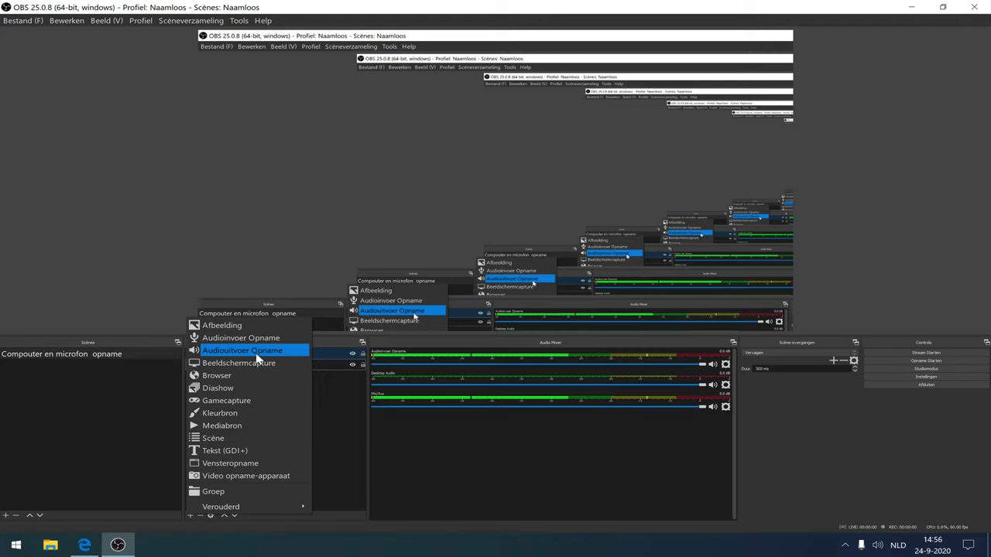
left_click(284, 350)
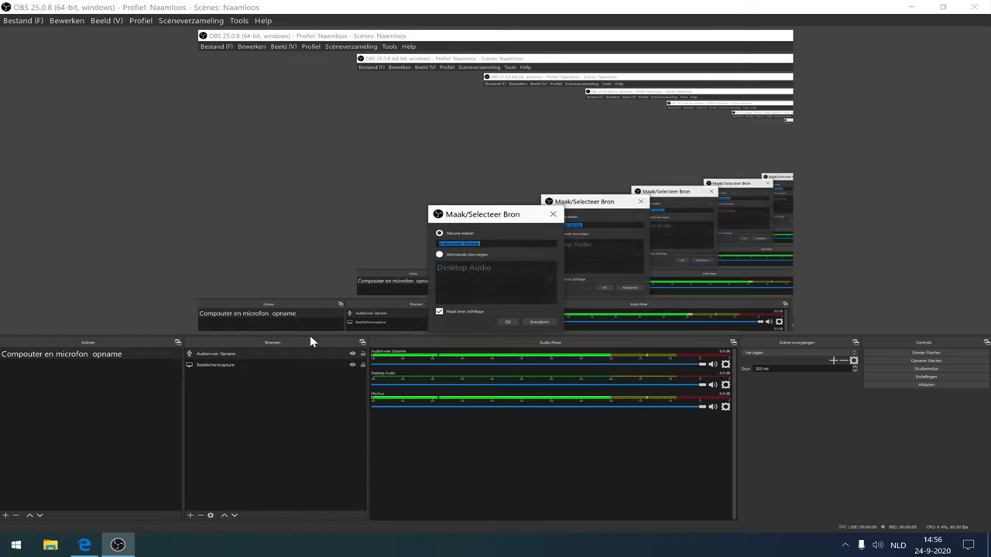
left_click(507, 322)
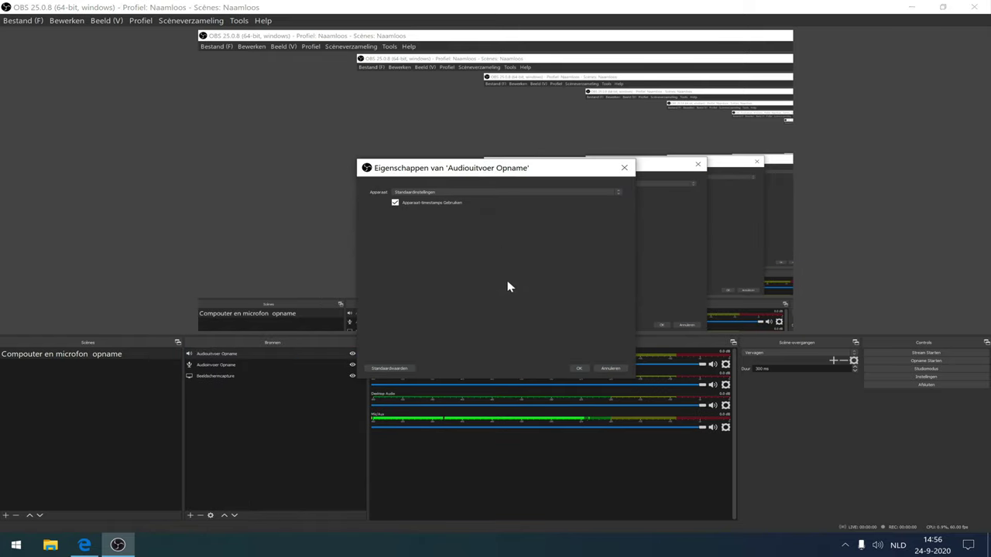
left_click(449, 192)
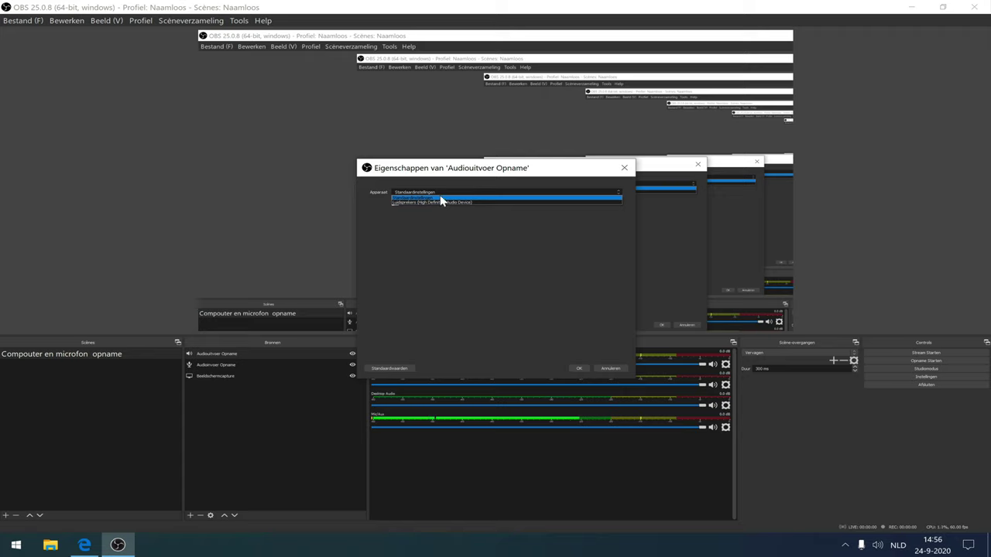
left_click(436, 197)
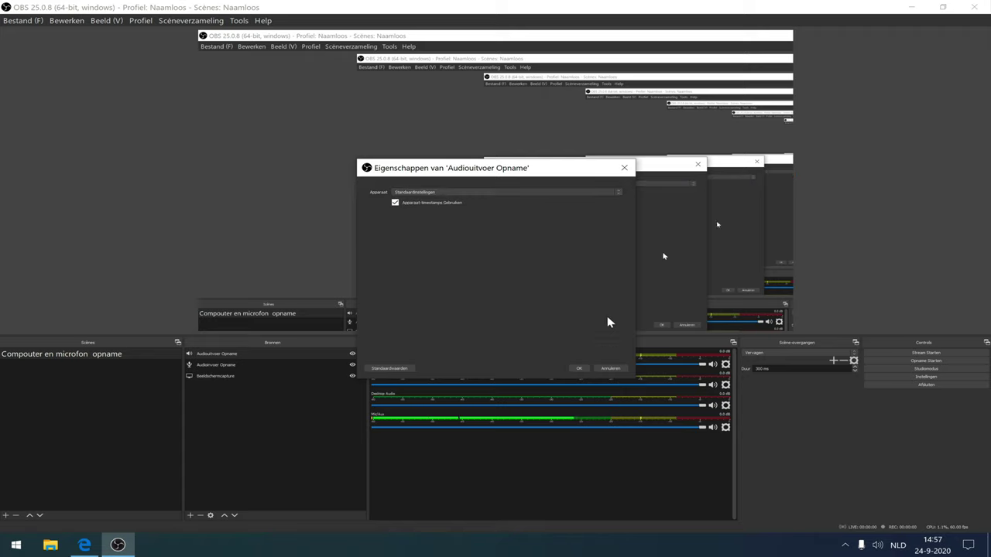
left_click(581, 368)
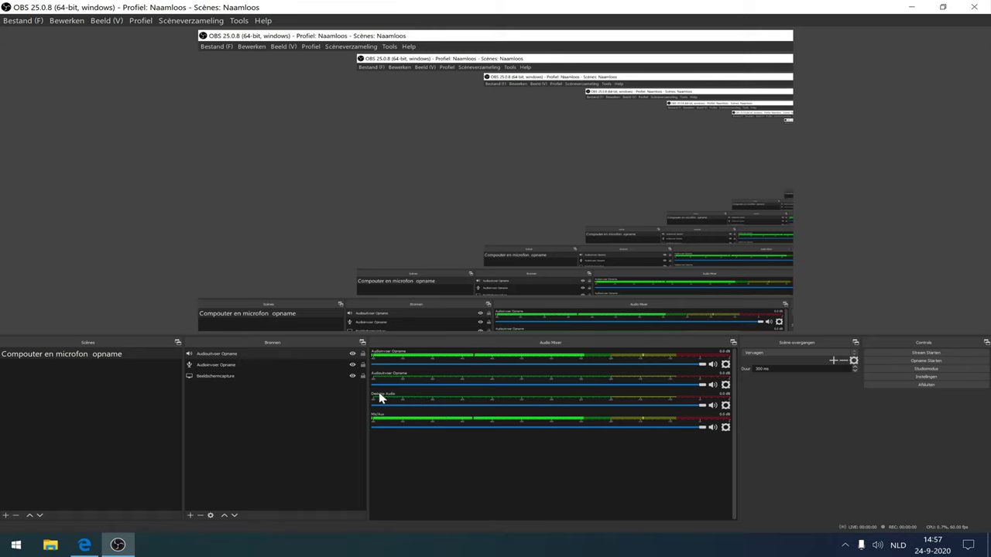
Step: Start a recording, minimize OBS Studio, and close the Welcome tab and the browser window
left_click(959, 361)
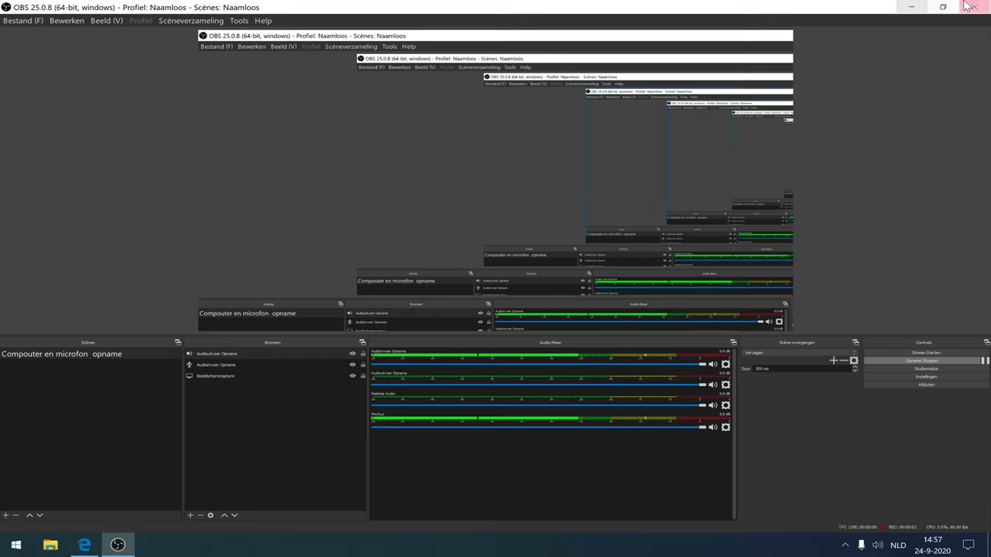
left_click(912, 7)
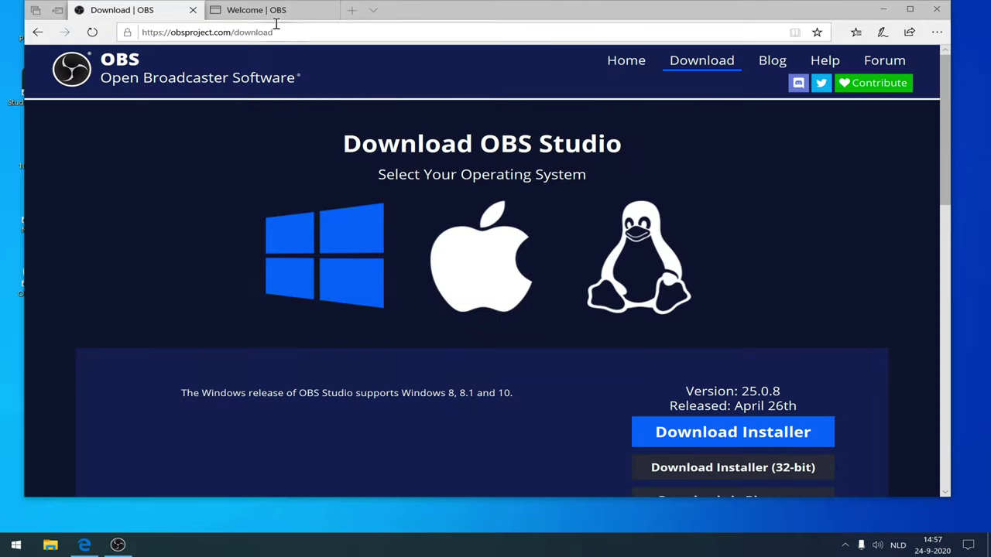
left_click(310, 14)
left_click(329, 10)
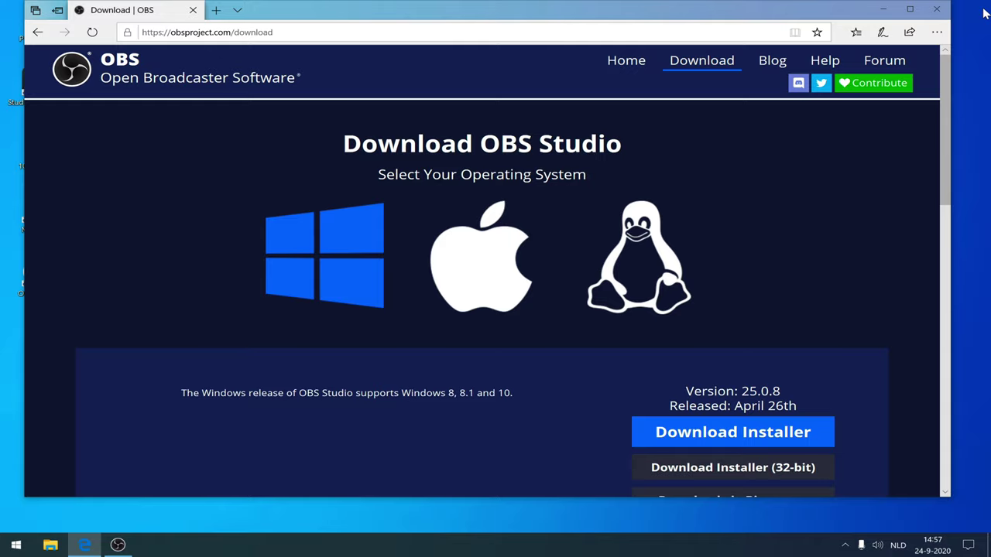
left_click(936, 9)
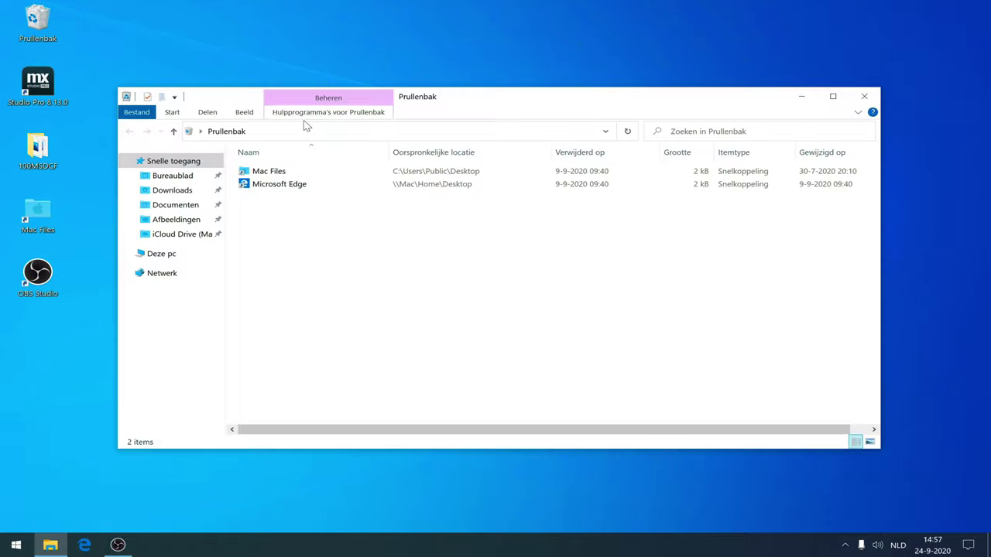
Step: Close the Prullenbak window, return to OBS Studio and stop the recording
left_click(867, 95)
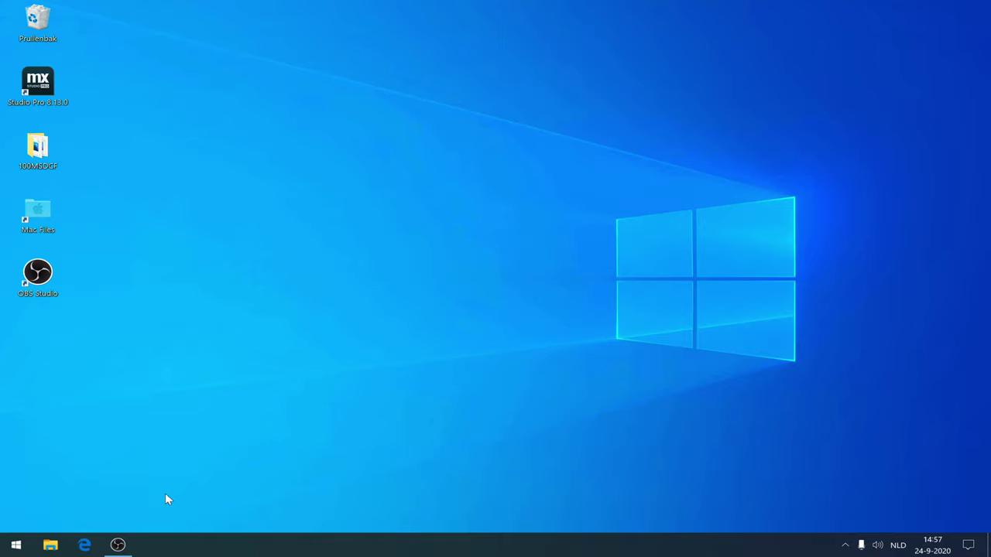
left_click(118, 544)
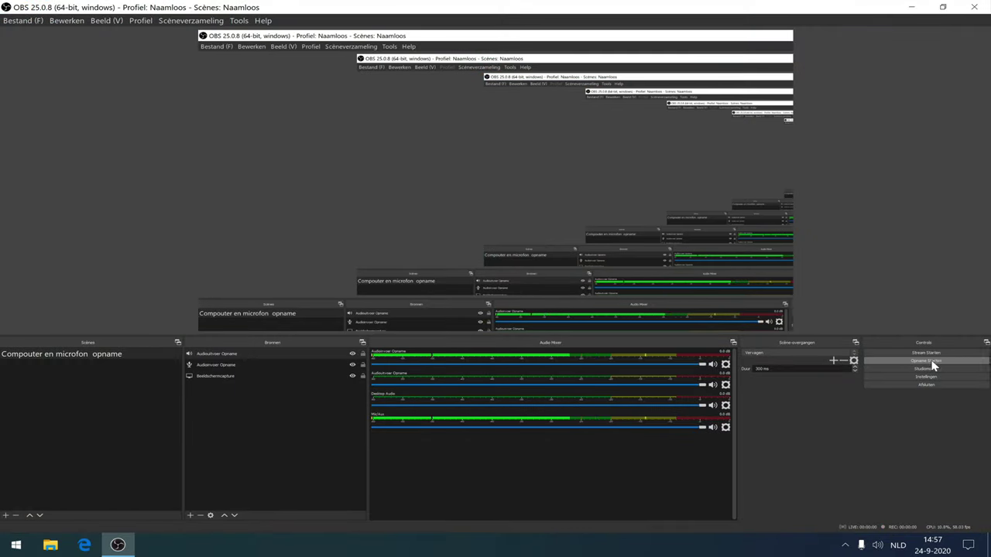
left_click(932, 362)
left_click(51, 545)
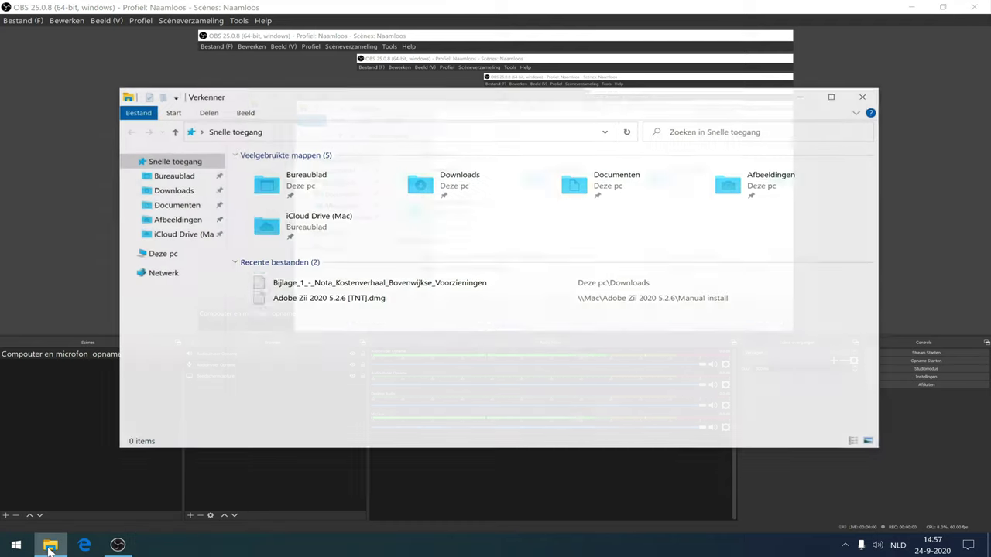
left_click(128, 255)
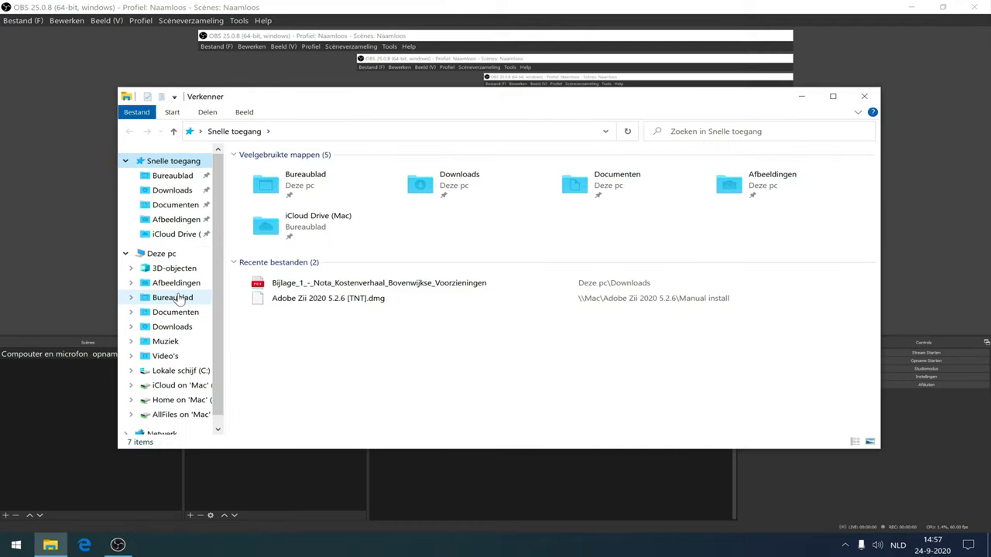
left_click(165, 344)
left_click(165, 356)
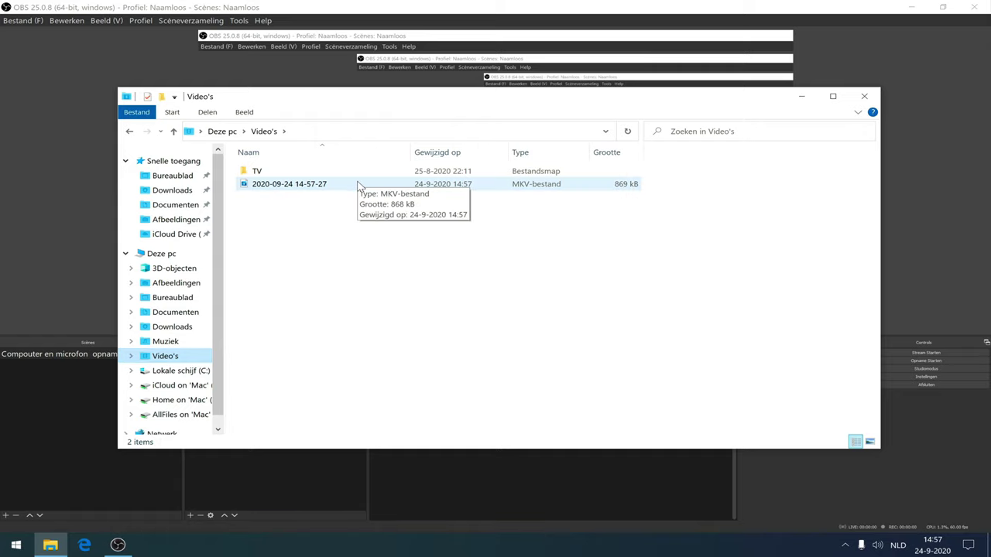
left_click(356, 186)
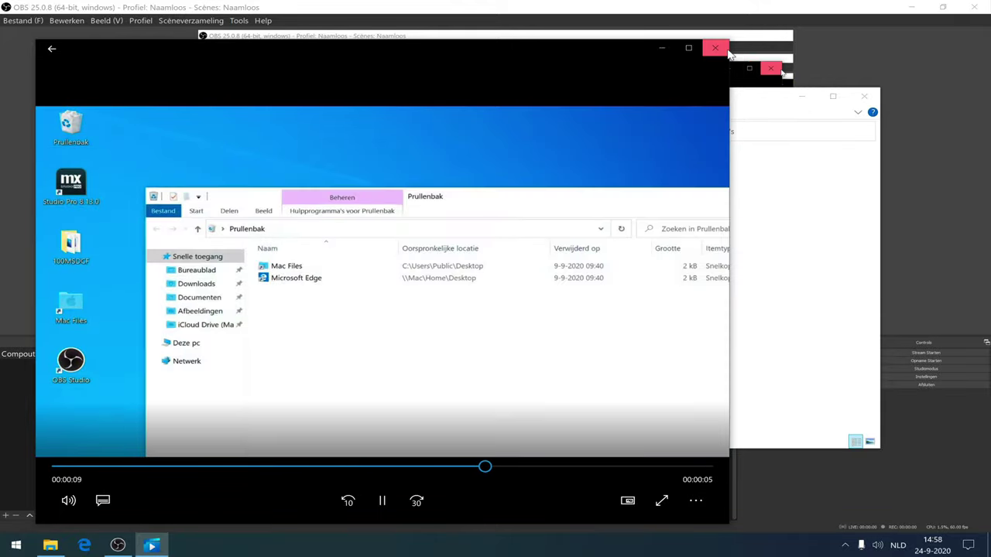
left_click(726, 52)
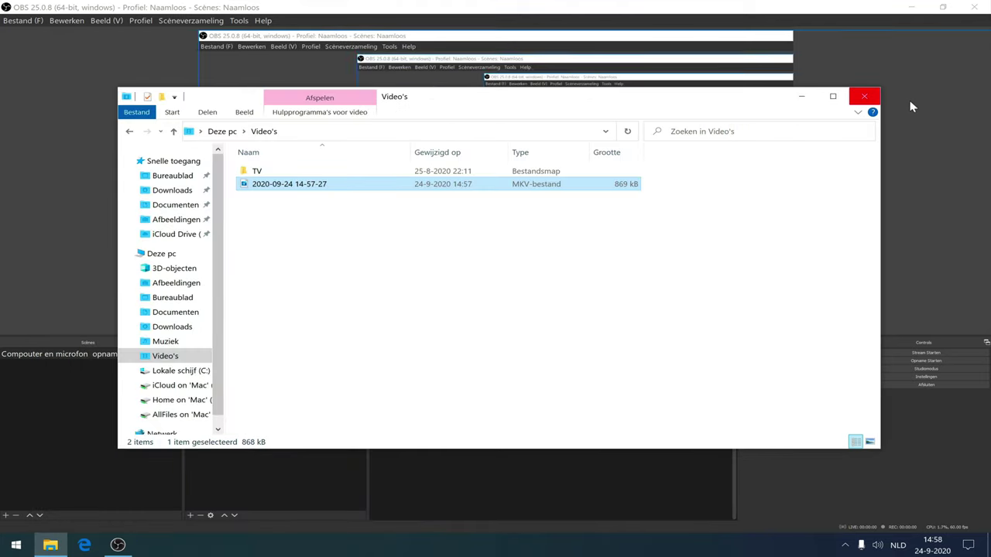
left_click(864, 96)
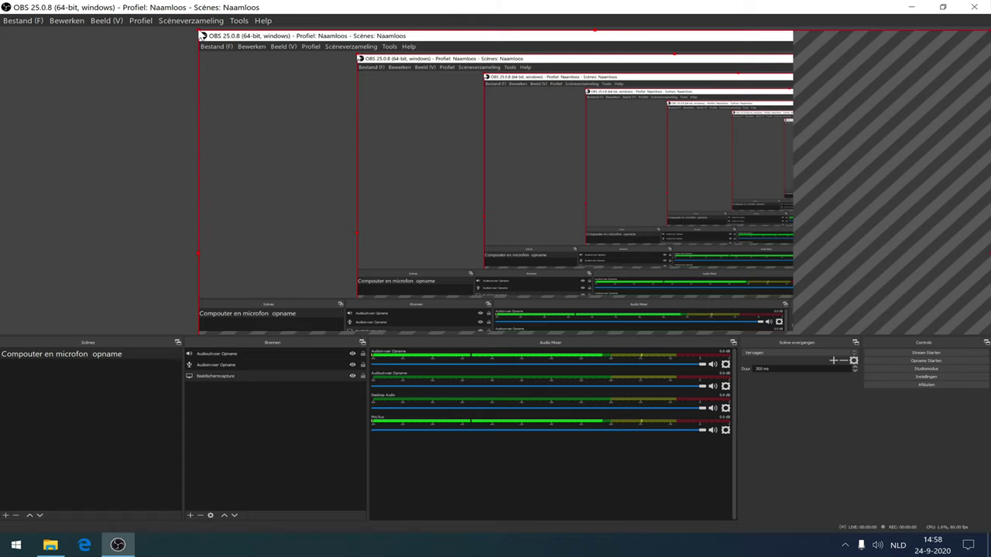
Step: Scale the Beeldschermcapture in the preview so the whole captured screen fits within the canvas height
left_click_drag(202, 35, 668, 294)
left_click_drag(728, 314, 272, 58)
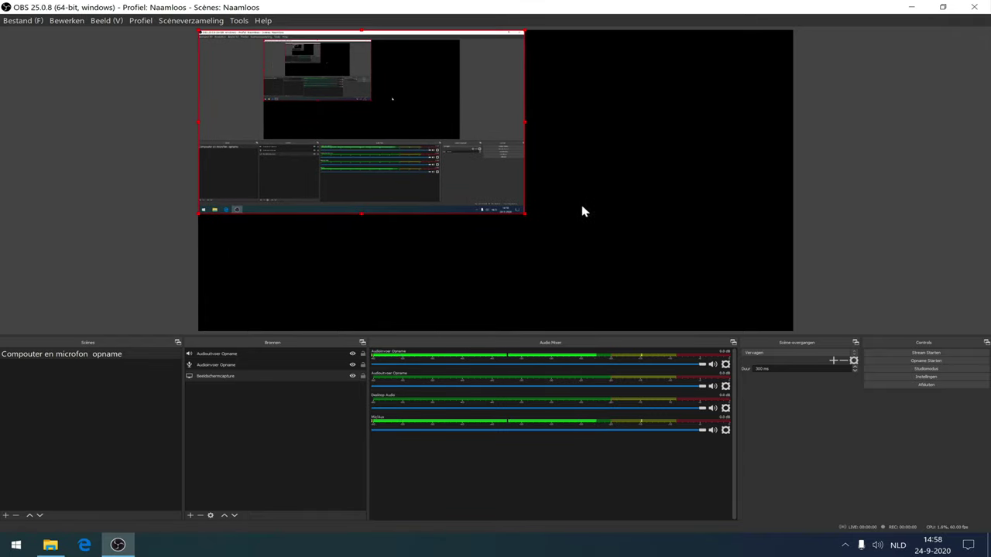
left_click_drag(524, 217, 736, 314)
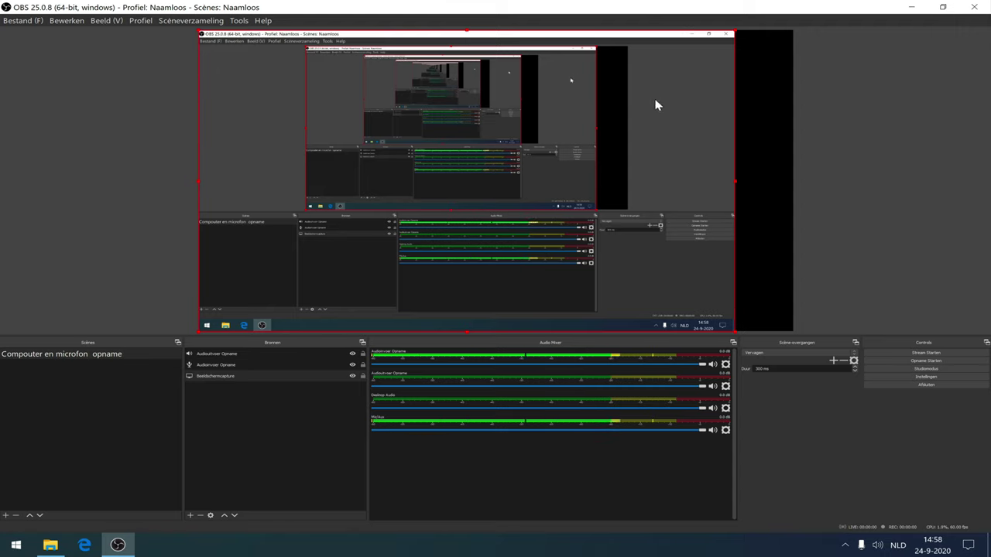
left_click(101, 21)
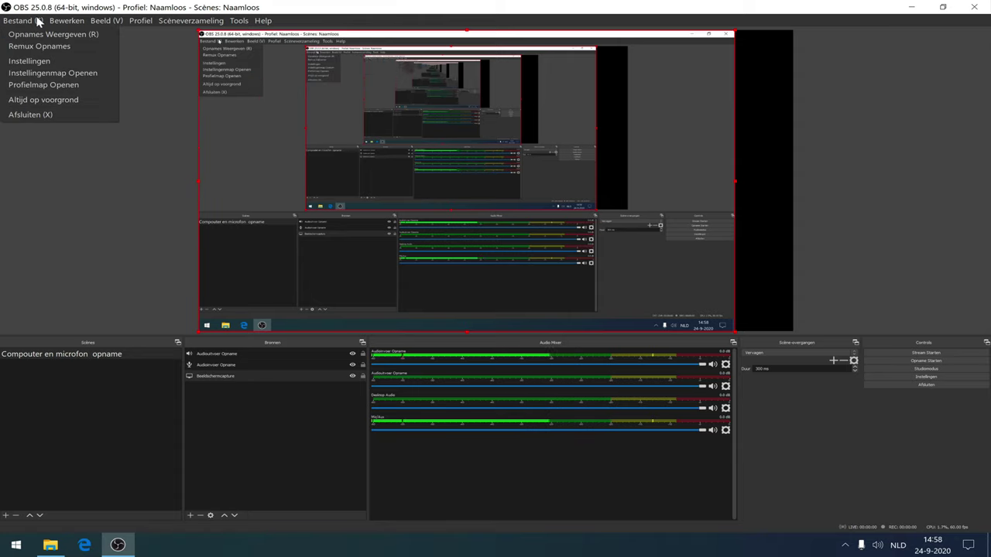
left_click(8, 20)
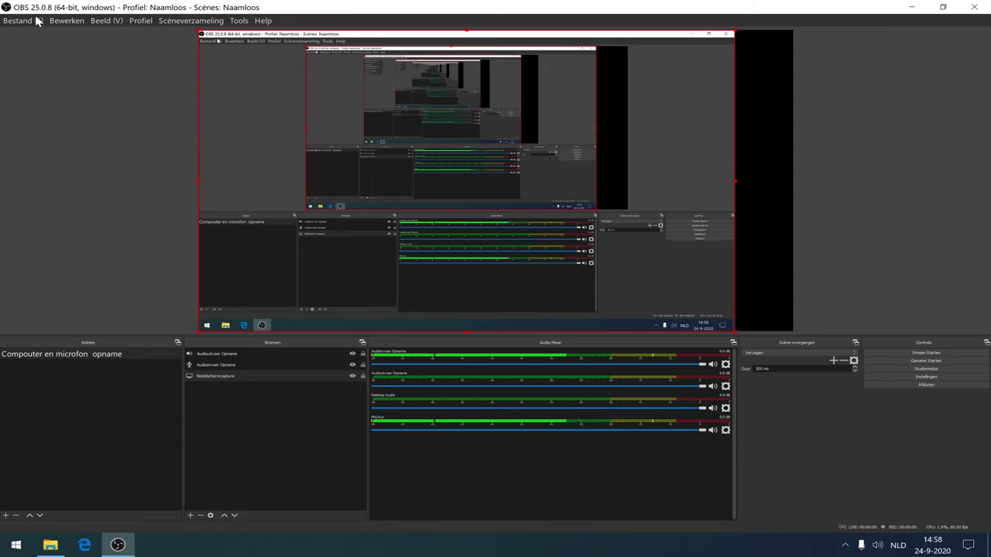
left_click(60, 458)
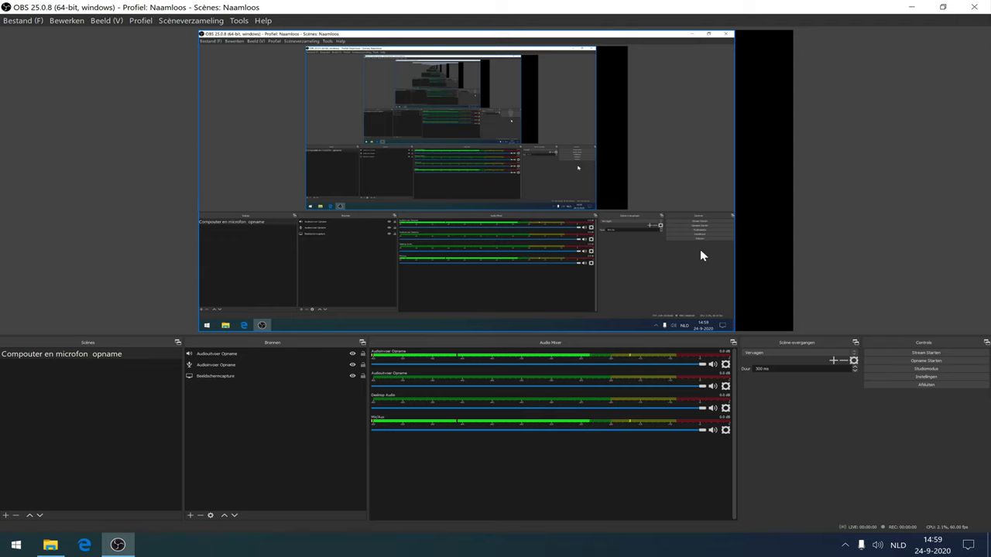
Step: Set the base (canvas) resolution to 2560x1600 in the video settings
left_click(917, 376)
left_click(341, 230)
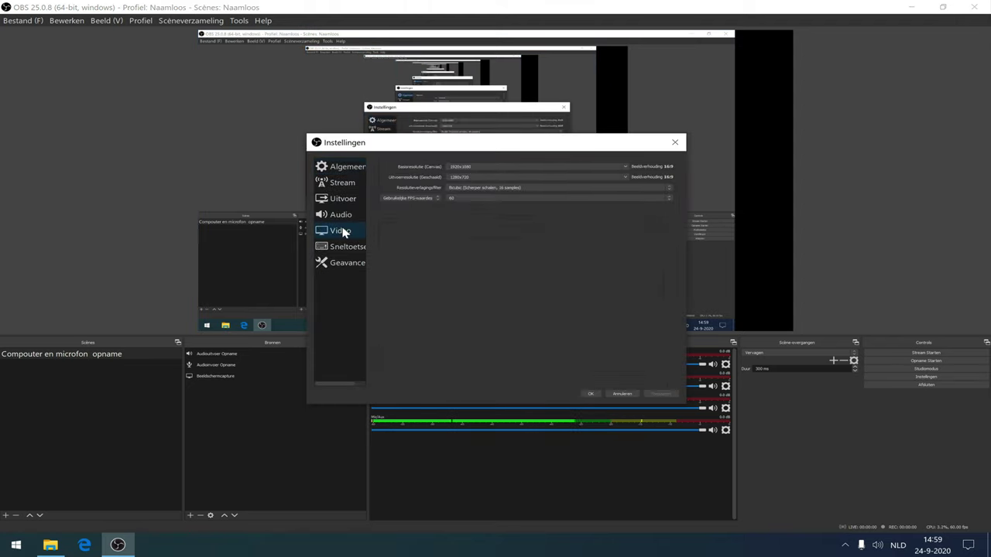
left_click(623, 167)
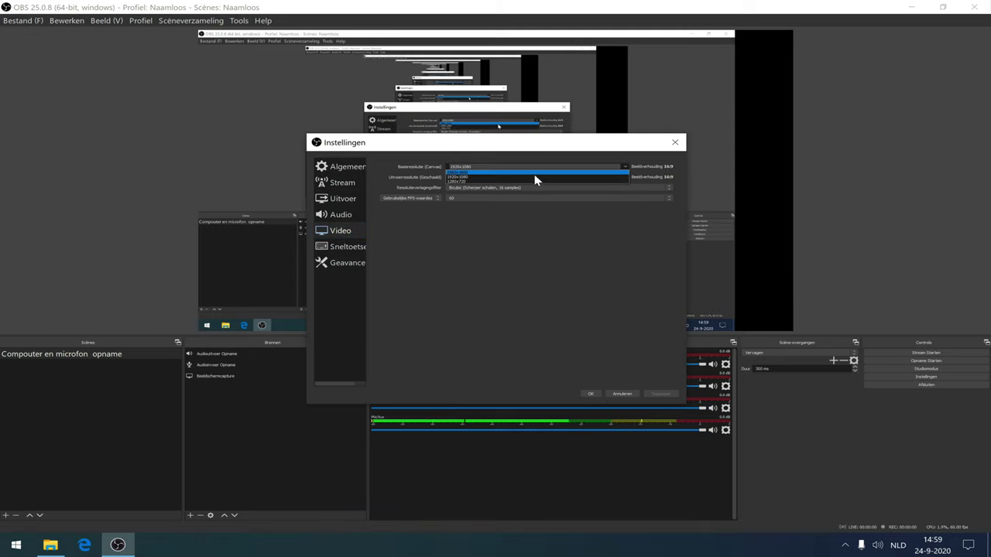
left_click(470, 172)
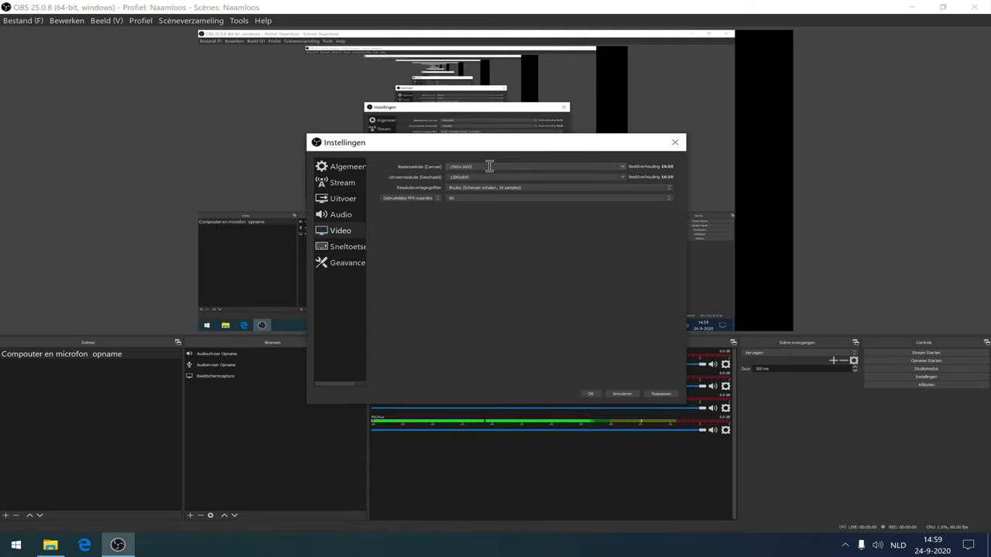
Step: Set the scaled output resolution to 2560x1600 and apply the video settings
left_click(623, 176)
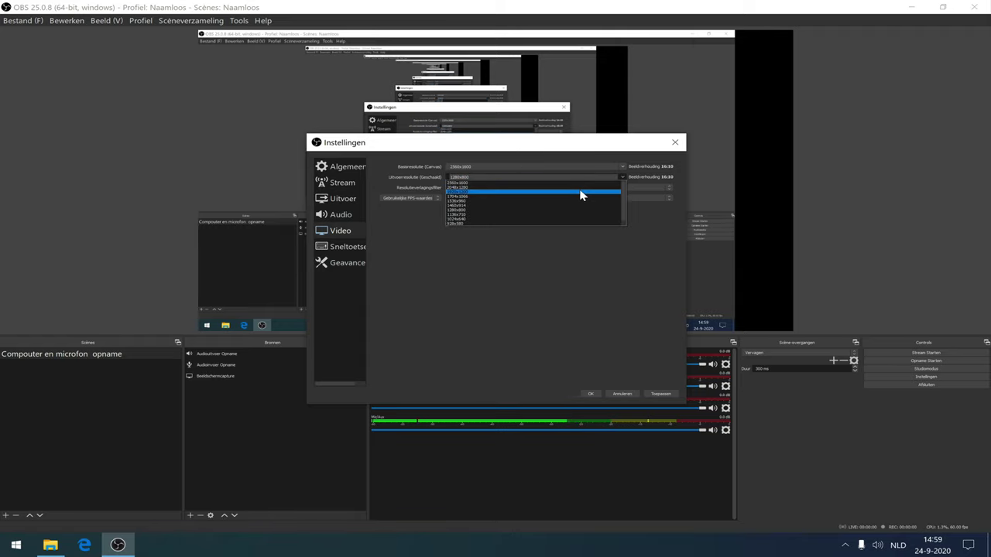
scroll(582, 195, "down", 1)
scroll(582, 195, "up", 1)
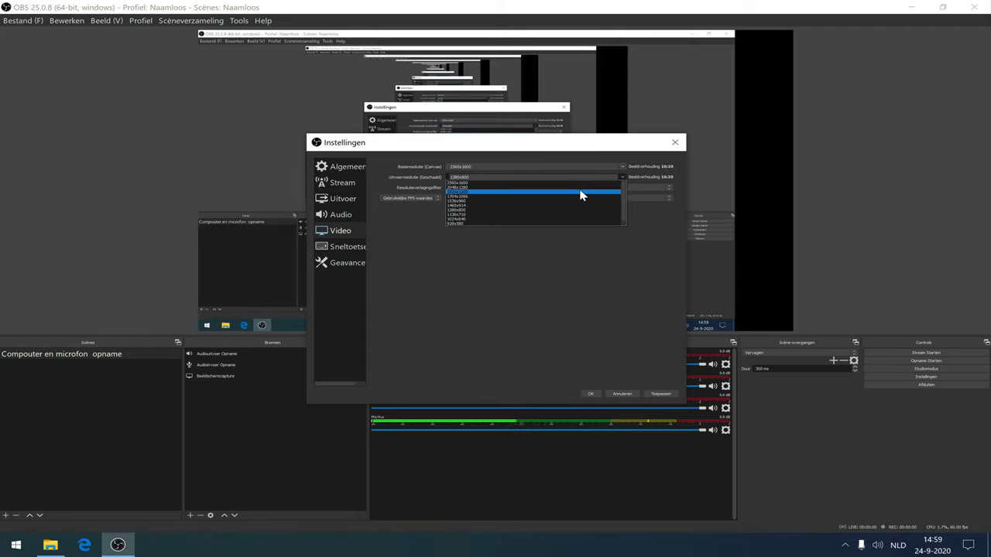
left_click(488, 182)
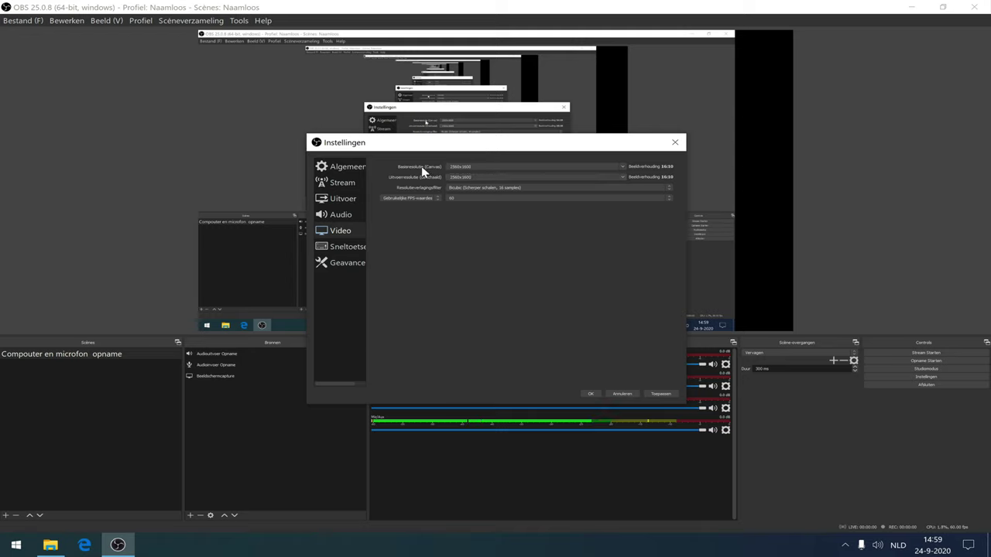
left_click(591, 394)
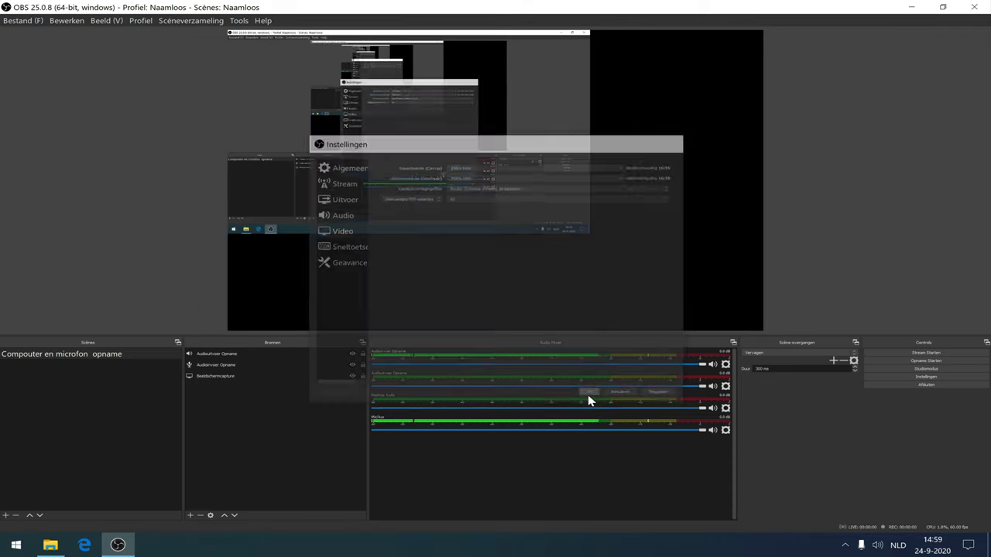
Step: Enlarge the Beeldschermcapture in the preview until it fills the entire canvas, and deselect it
left_click(584, 229)
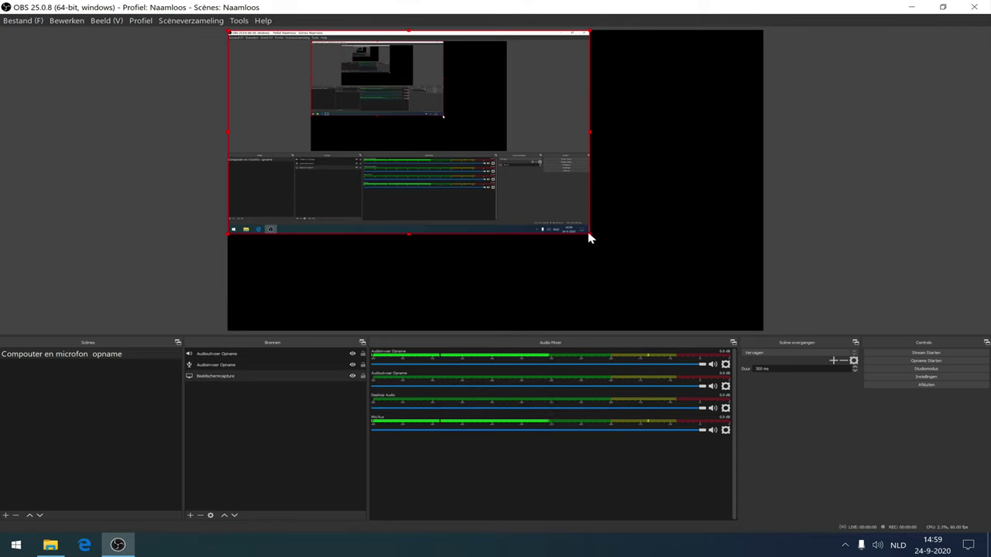
left_click_drag(587, 231, 758, 324)
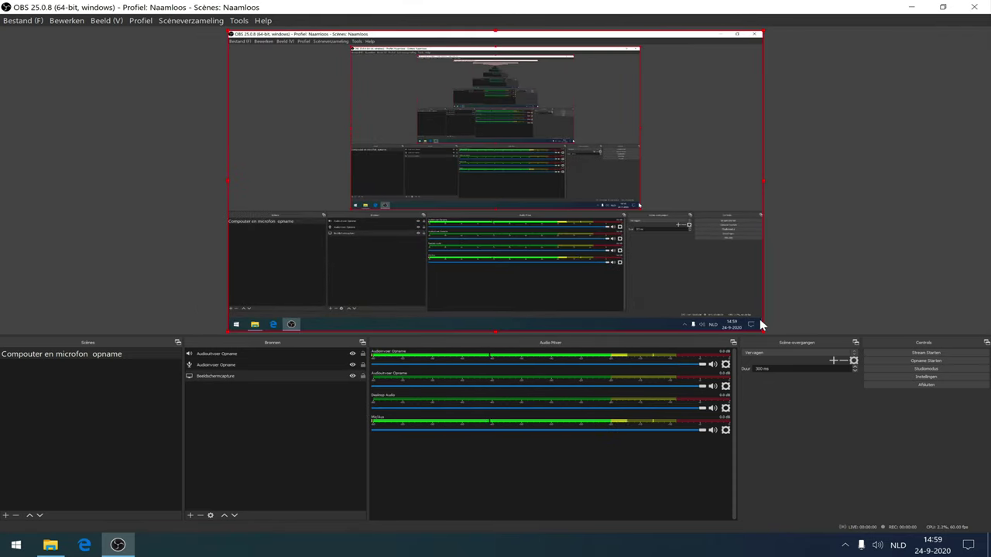
left_click(805, 300)
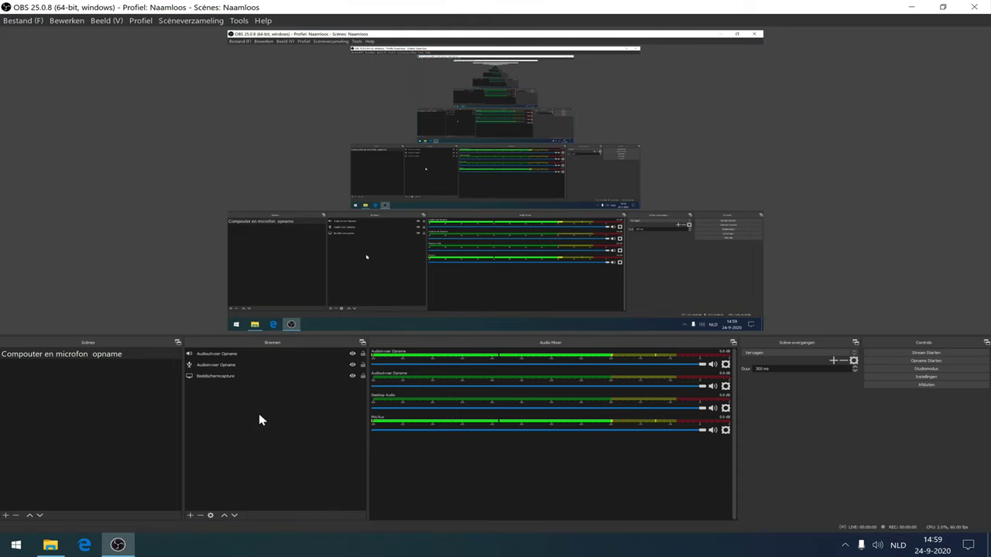
left_click(242, 364)
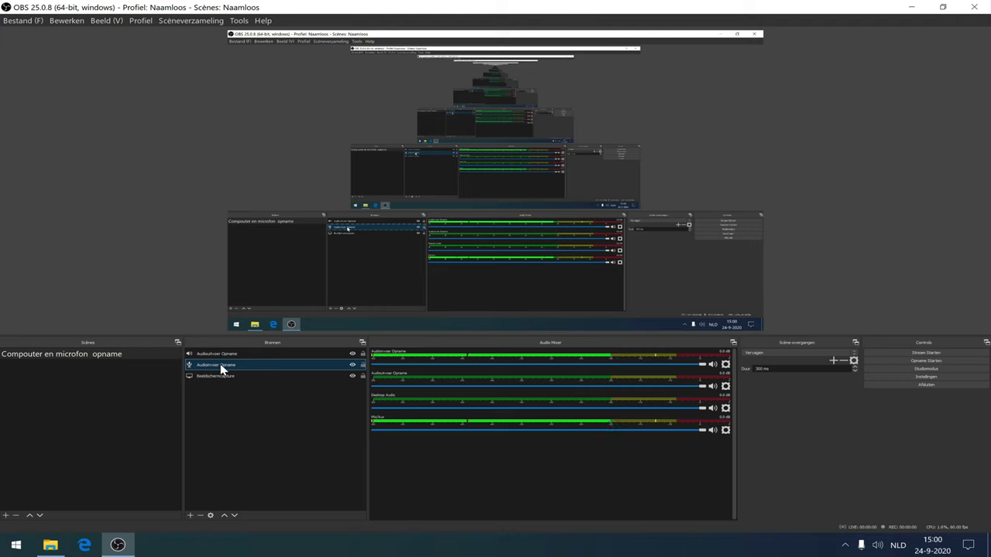
right_click(218, 368)
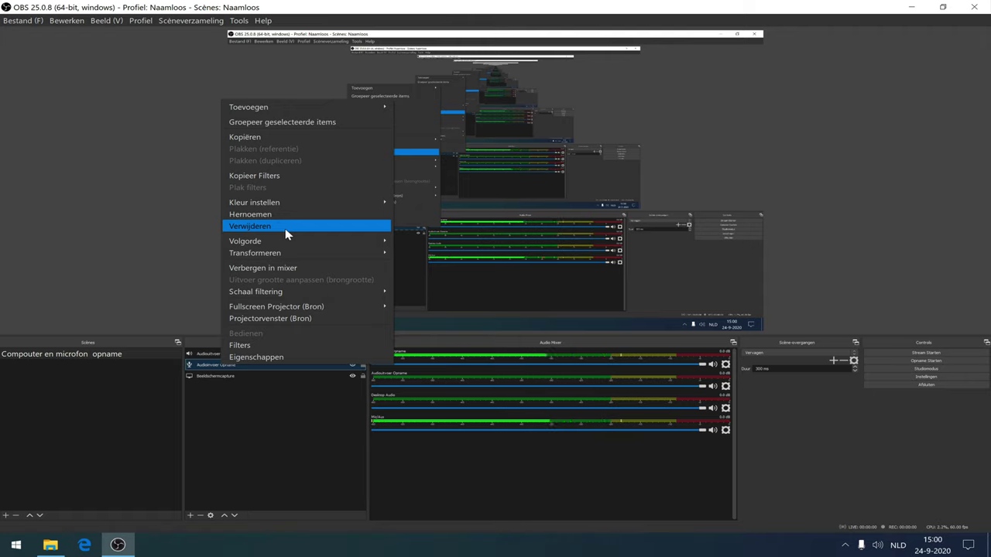
left_click(408, 287)
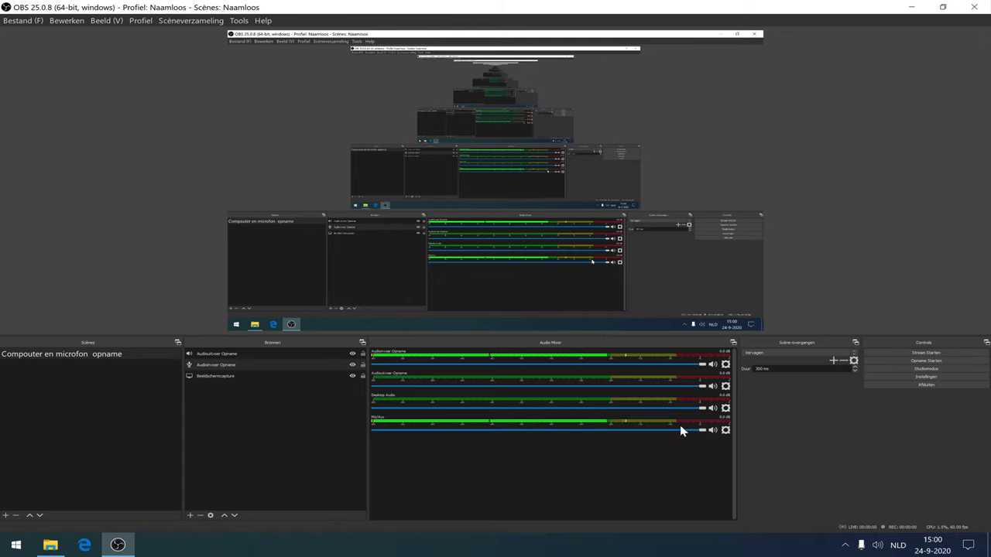
Step: Lower the Mic/Aux volume in the audio mixer to about halfway along its slider
left_click_drag(702, 430, 367, 435)
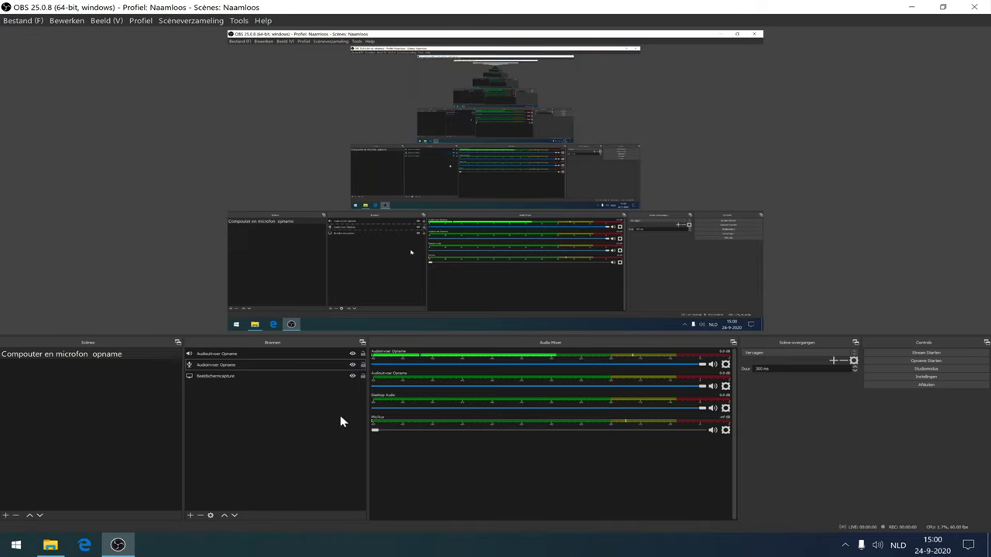
left_click(521, 430)
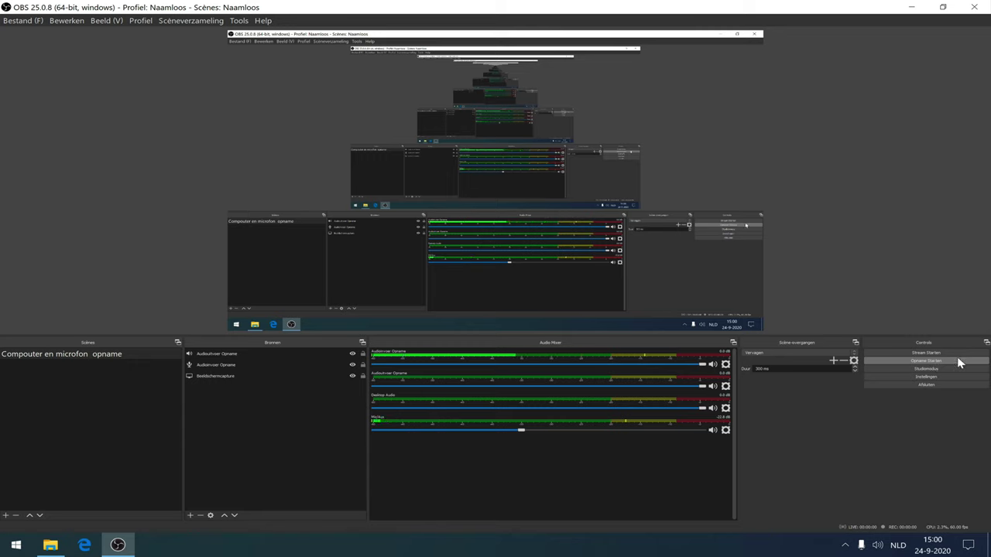
Step: Switch to File Explorer to view the test recording in the Video's folder, and close the folder window
left_click(49, 545)
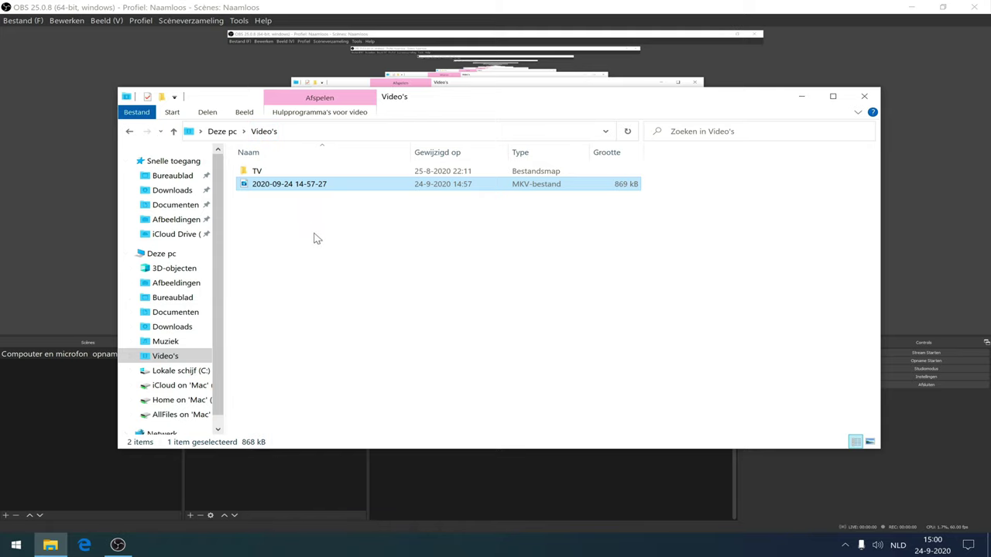
left_click(571, 233)
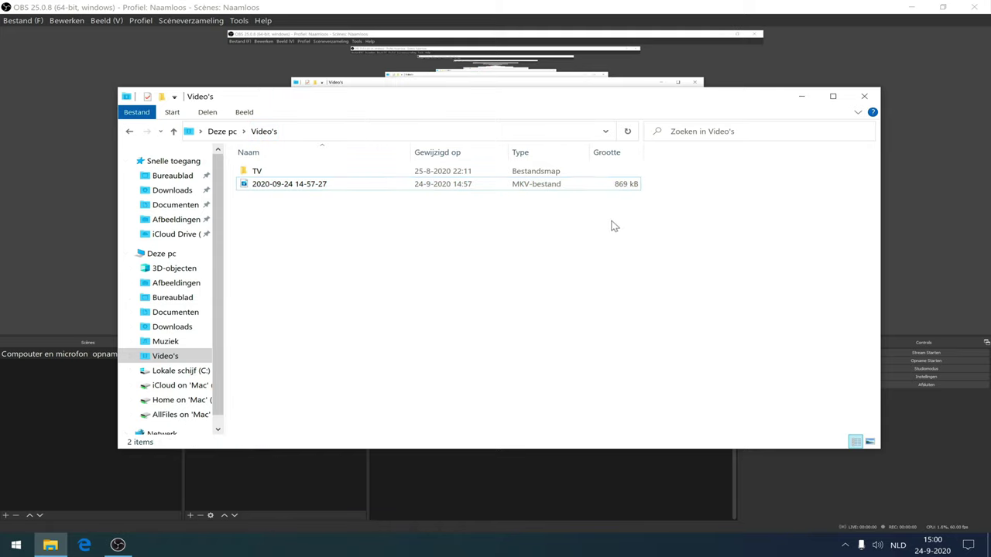
left_click(873, 96)
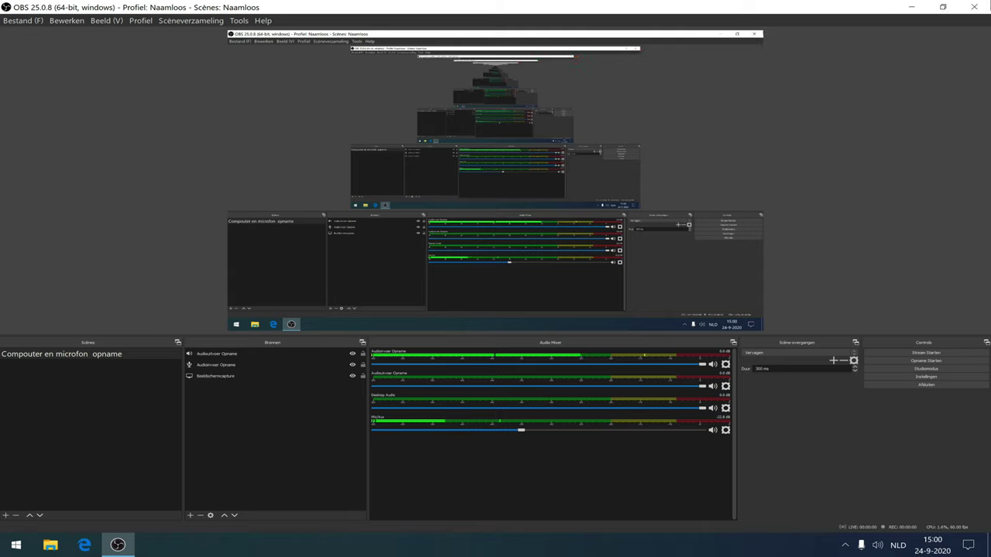
Step: Restart OBS Studio to check that the scene and sources are kept, and close it again
left_click(973, 7)
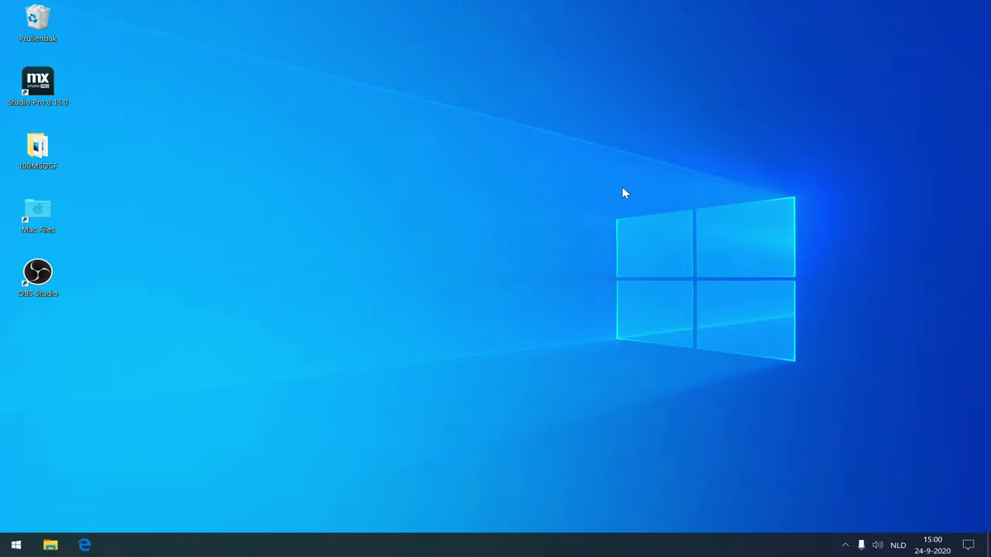
double_click(40, 275)
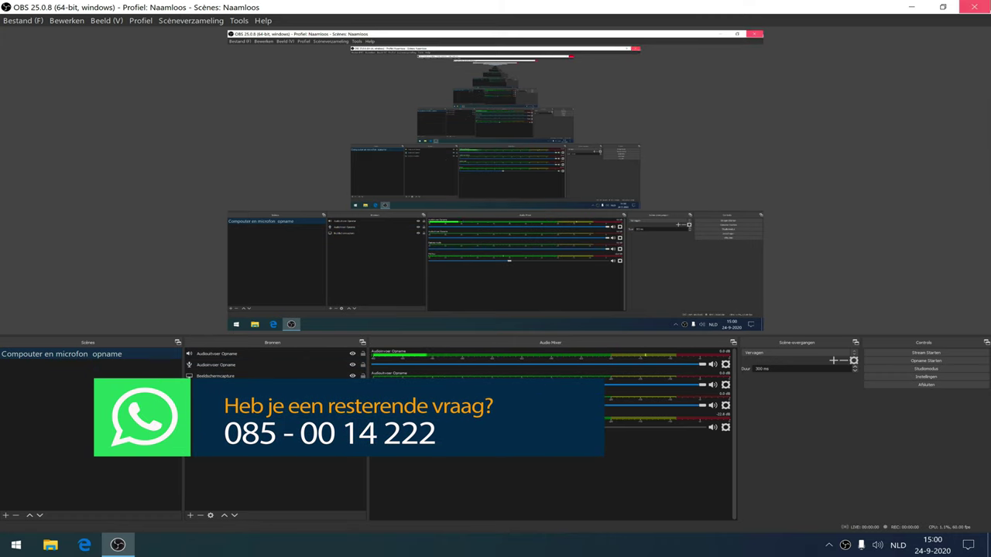
left_click(974, 6)
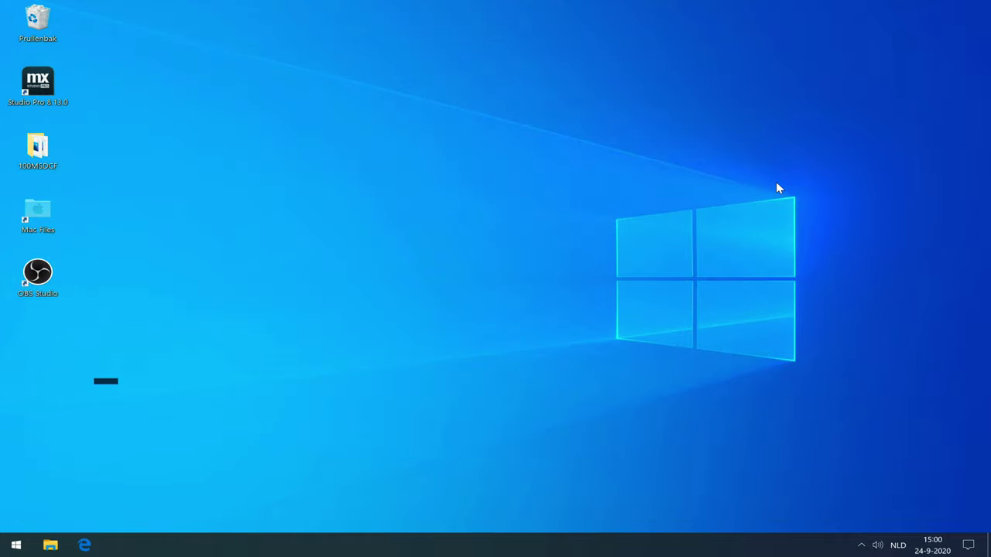